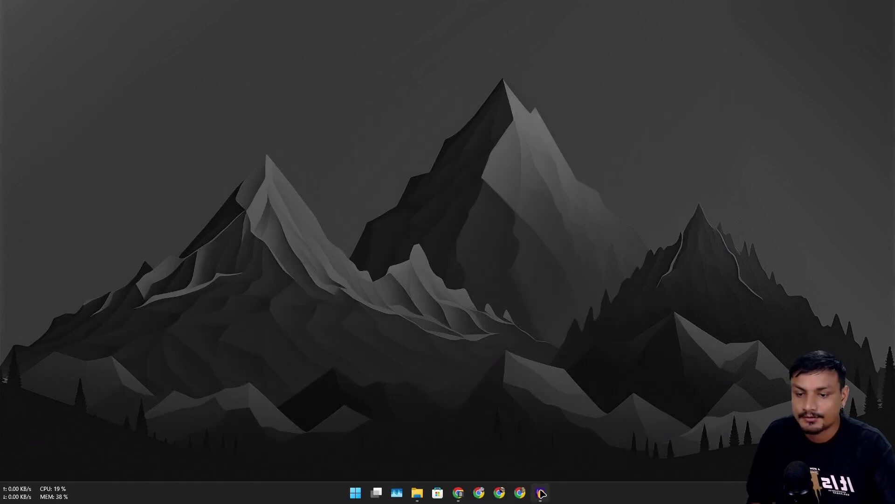
Switch from the Microsoft Store listing to FotorPea's Enhancer showing the portrait at 4x Generative
left_click(541, 493)
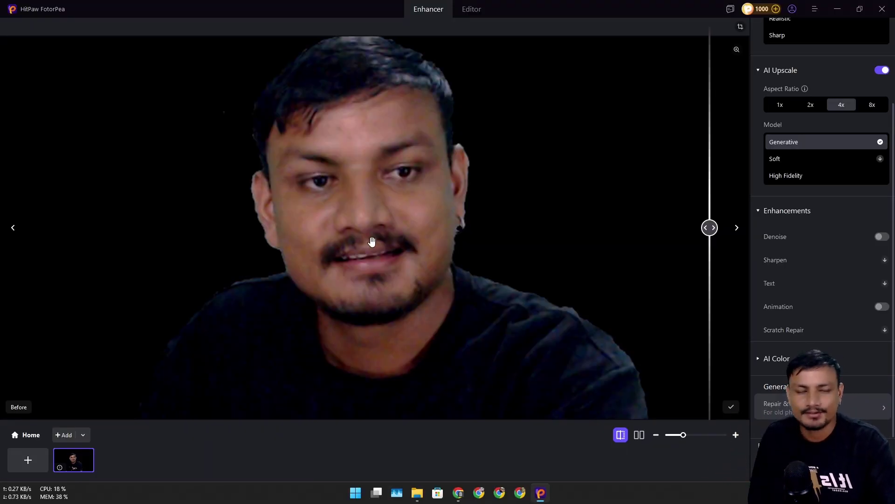
Zoom into the portrait and drag the before/after divider to inspect the upscaled eyes, nose and mouth
scroll(369, 241, "down", 1)
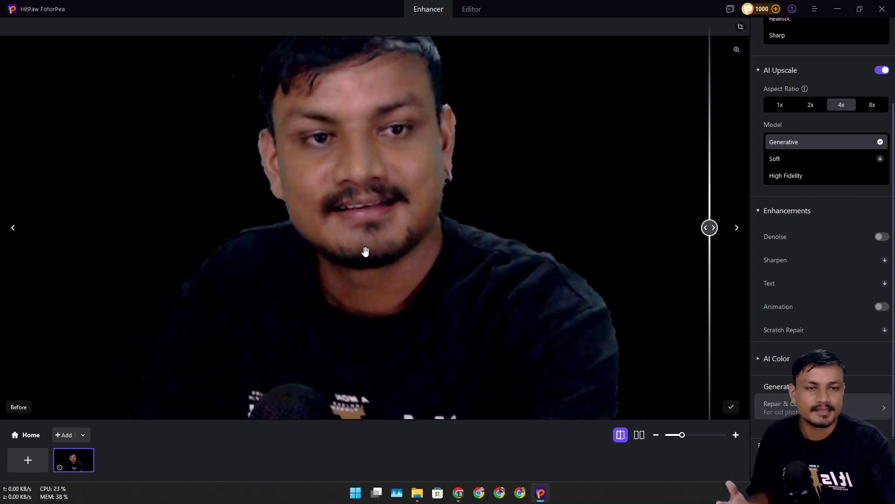
scroll(421, 232, "up", 1)
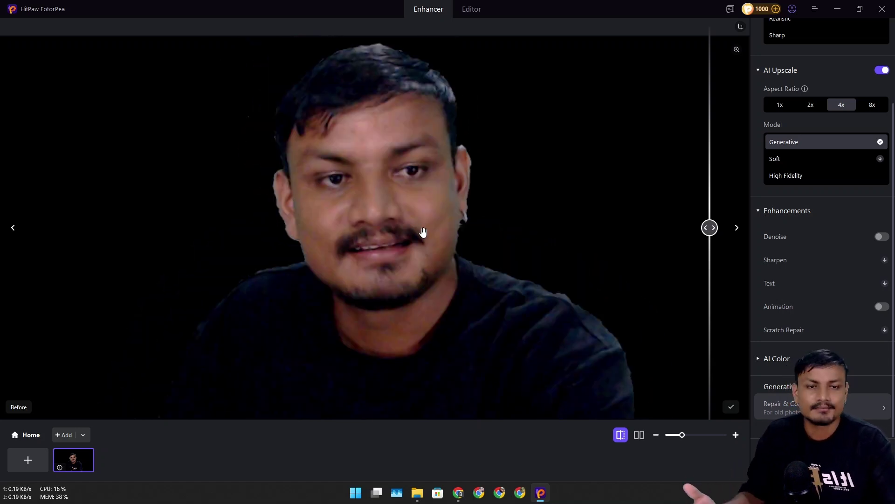
scroll(425, 232, "up", 1)
left_click_drag(420, 180, 409, 213)
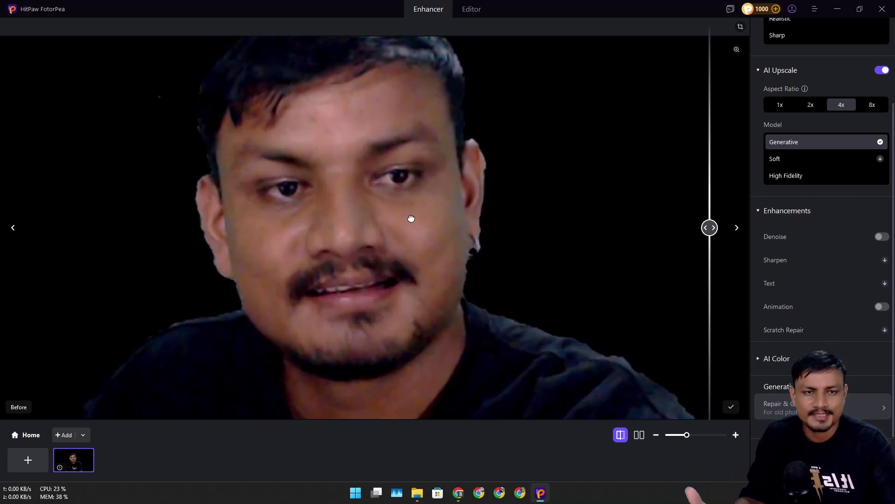
scroll(416, 208, "down", 1)
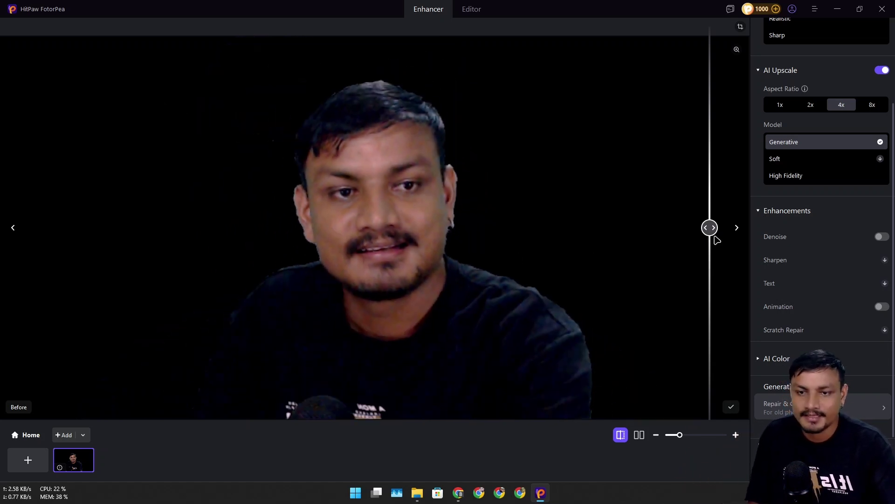
left_click_drag(707, 229, 11, 293)
scroll(353, 279, "up", 3)
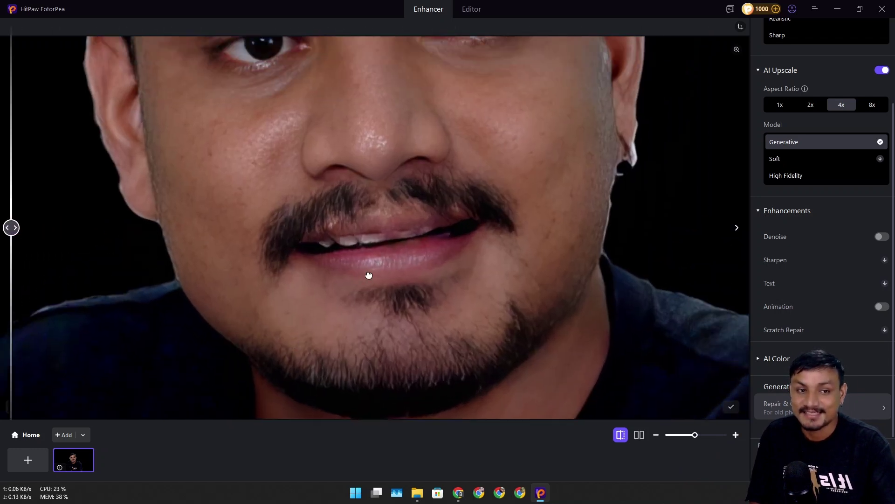
left_click_drag(368, 275, 320, 404)
left_click_drag(405, 243, 413, 202)
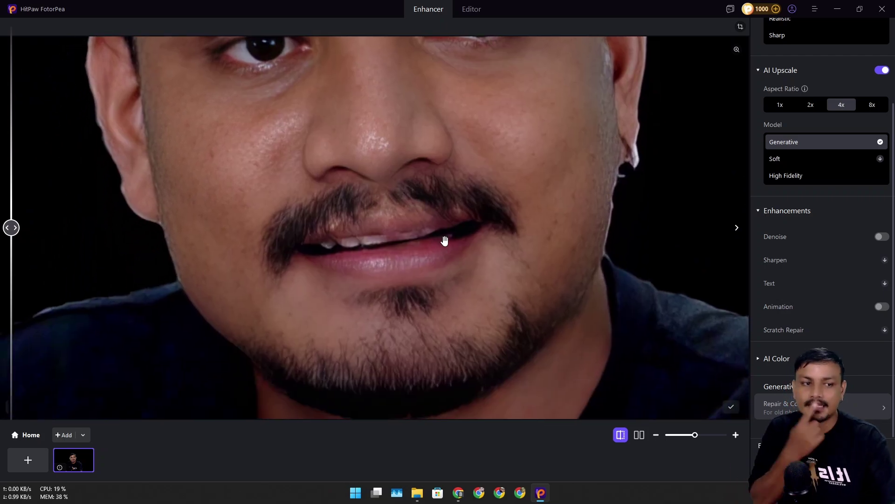
scroll(443, 239, "down", 3)
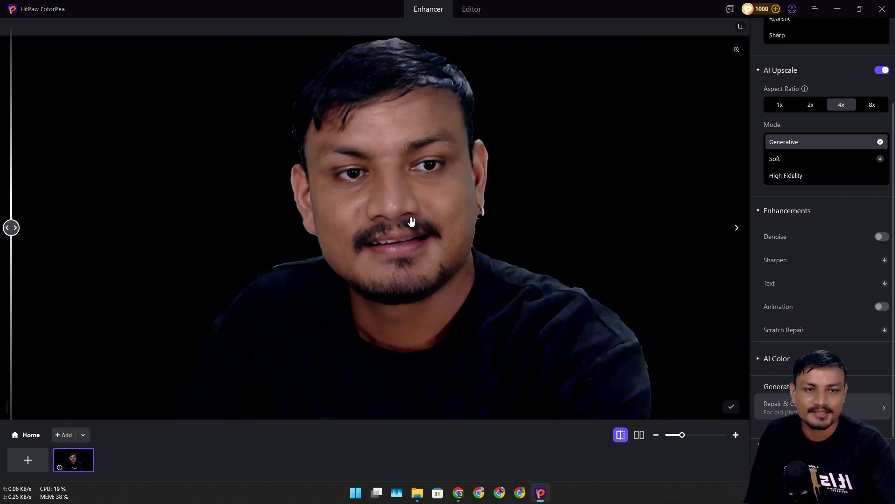
Compare original and upscaled faces side by side down to the chin, then show the desktop
left_click(639, 434)
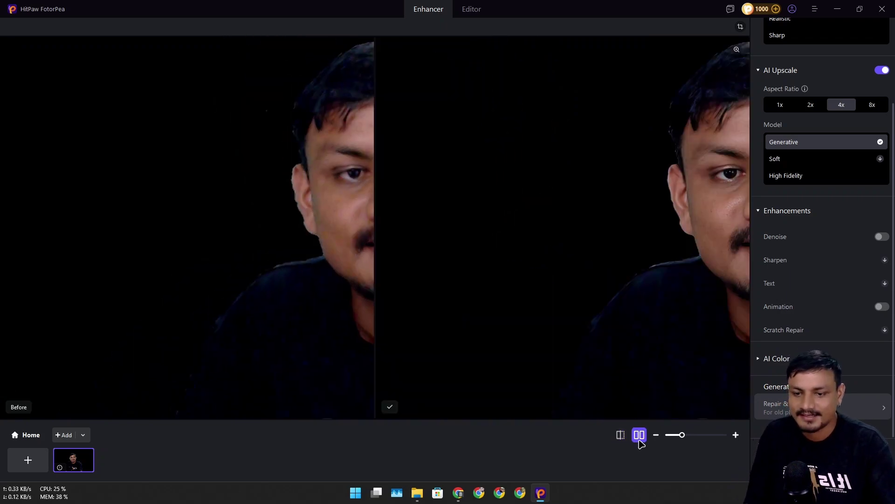
left_click_drag(552, 245, 352, 247)
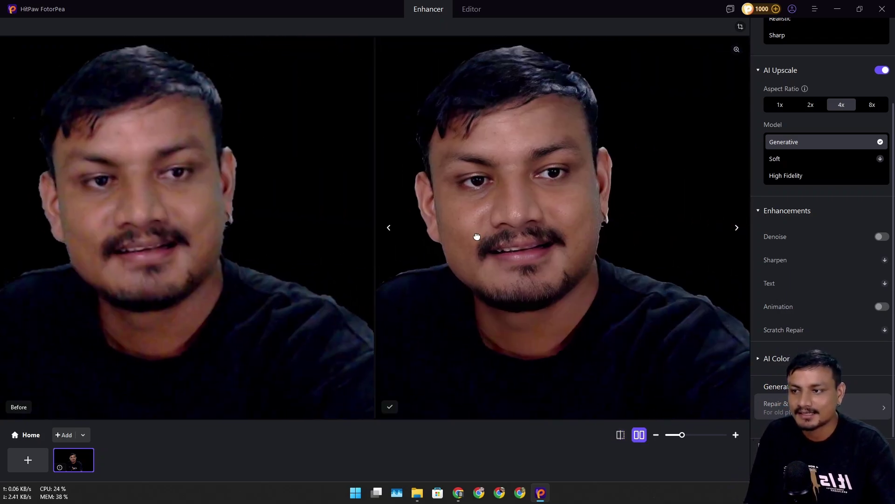
scroll(495, 237, "up", 5)
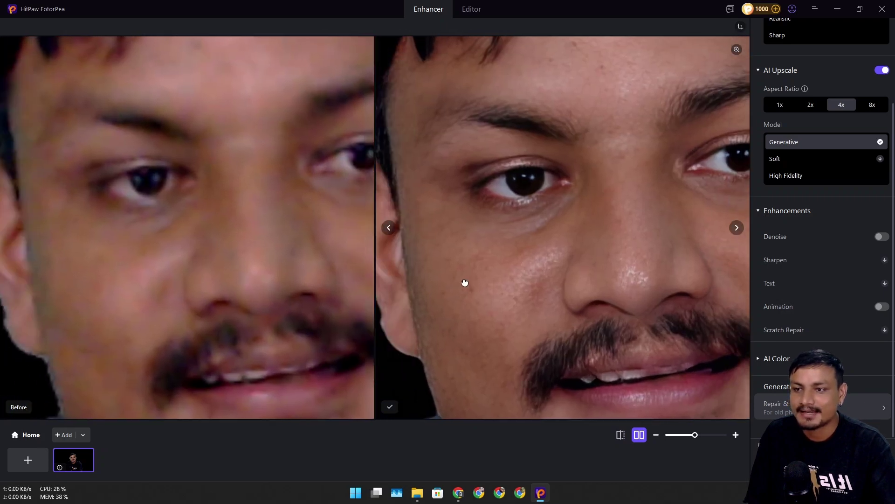
left_click_drag(464, 282, 484, 199)
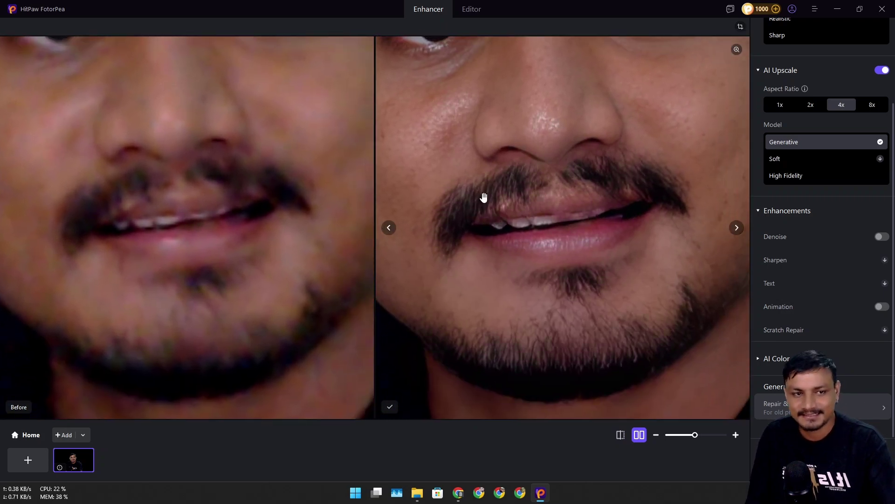
key("super+d")
Browse the HitPaw FotorPea and online AI Photo Enhancer web pages in Chrome, then minimize the browser
left_click(458, 494)
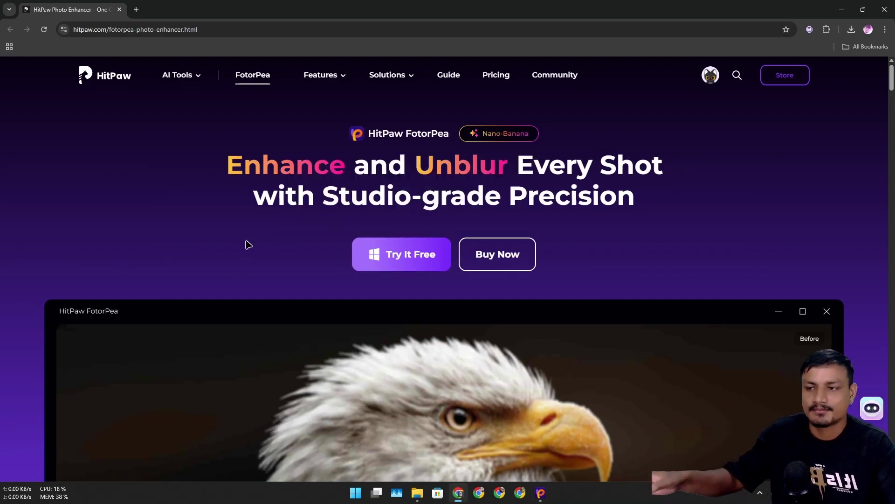
left_click(844, 14)
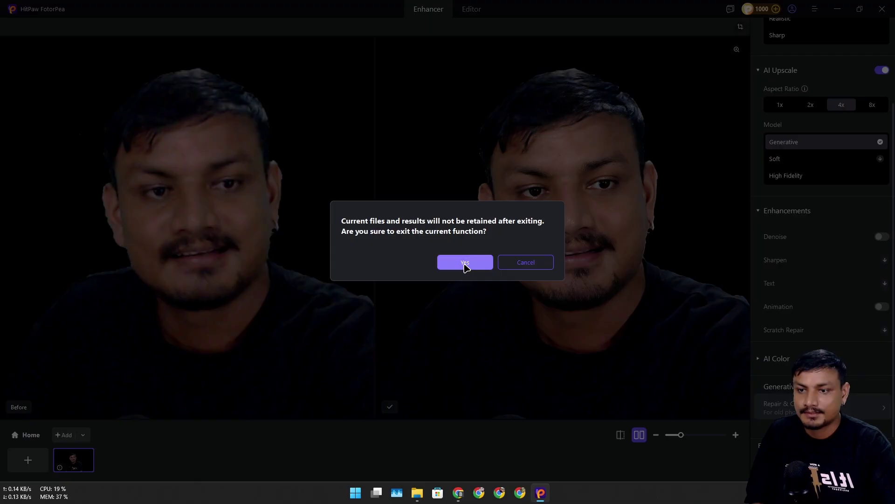
Return FotorPea to its Home screen, move the window up-left, and scroll through the tools
left_click(464, 262)
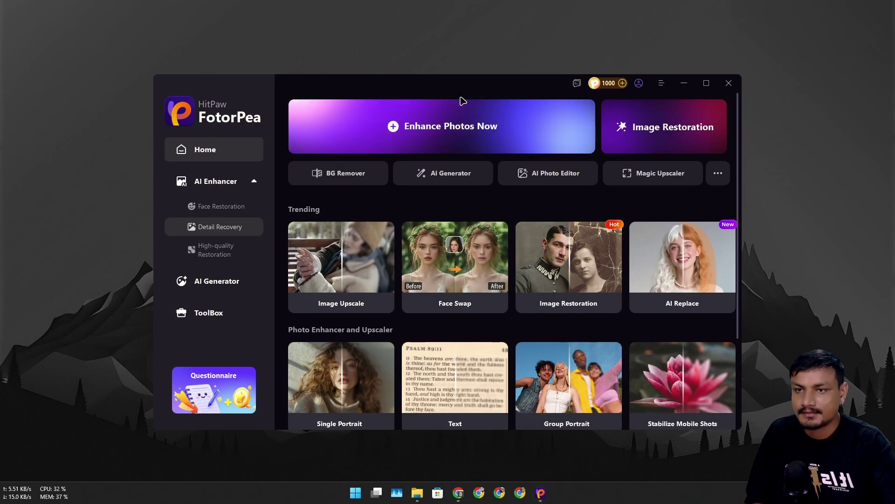
left_click_drag(483, 88, 451, 61)
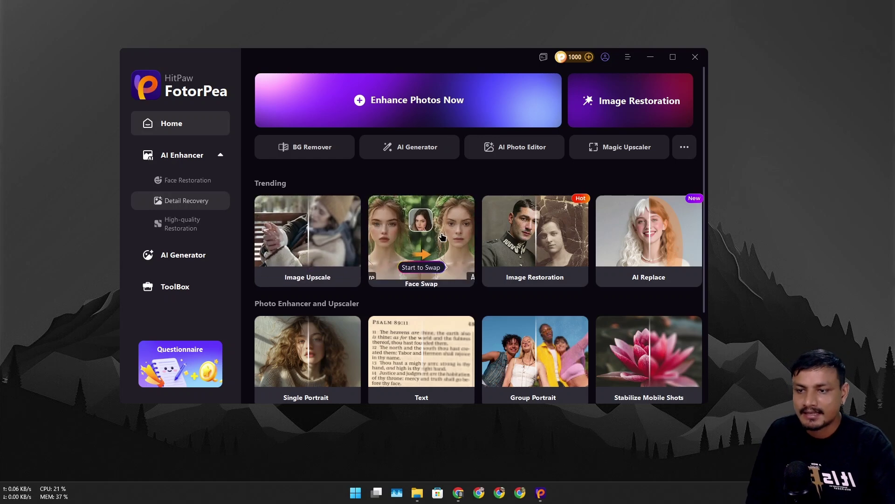
scroll(441, 161, "down", 3)
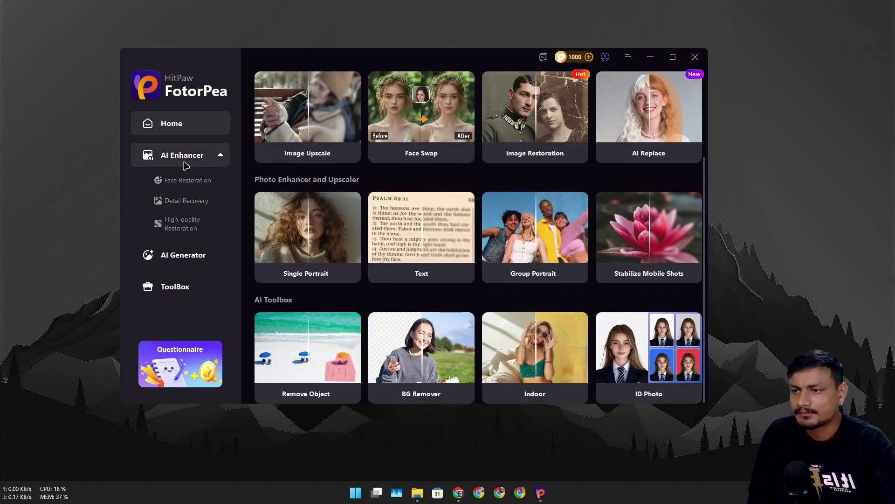
Start Face Restoration and check images.jpg's Details, showing 269 × 187 pixels
left_click(181, 188)
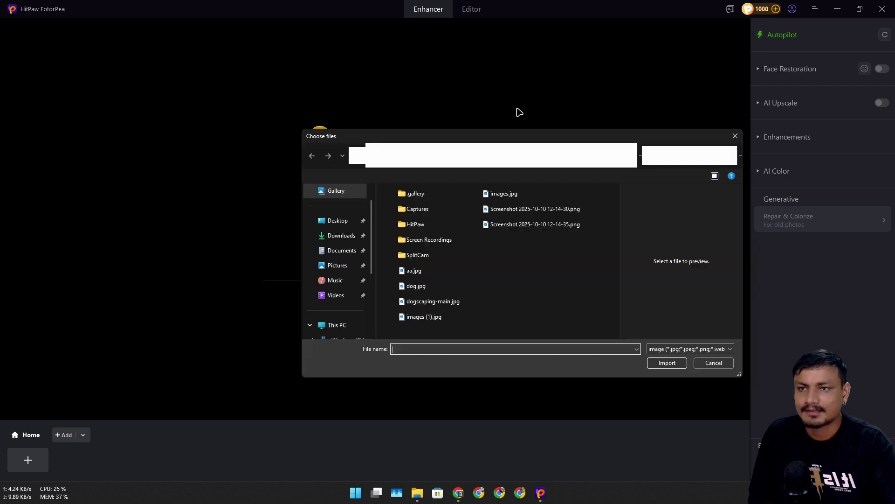
left_click_drag(529, 141, 400, 99)
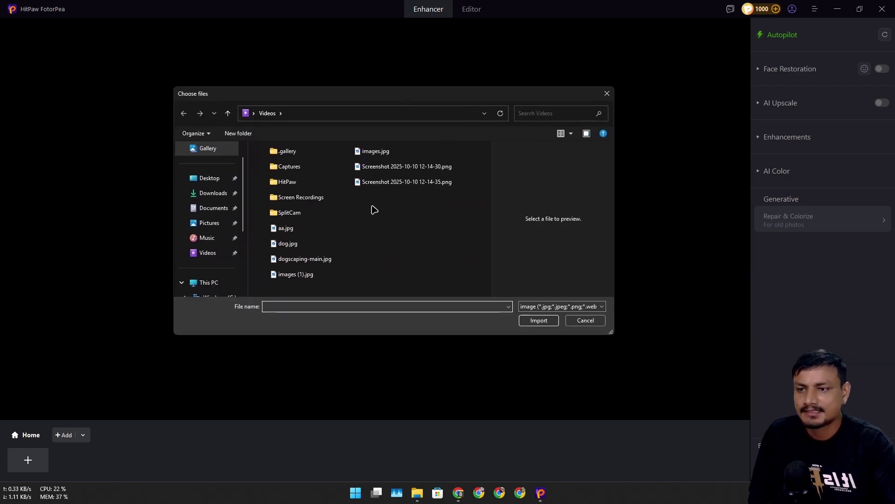
left_click(317, 263)
double_click(375, 151, "alt")
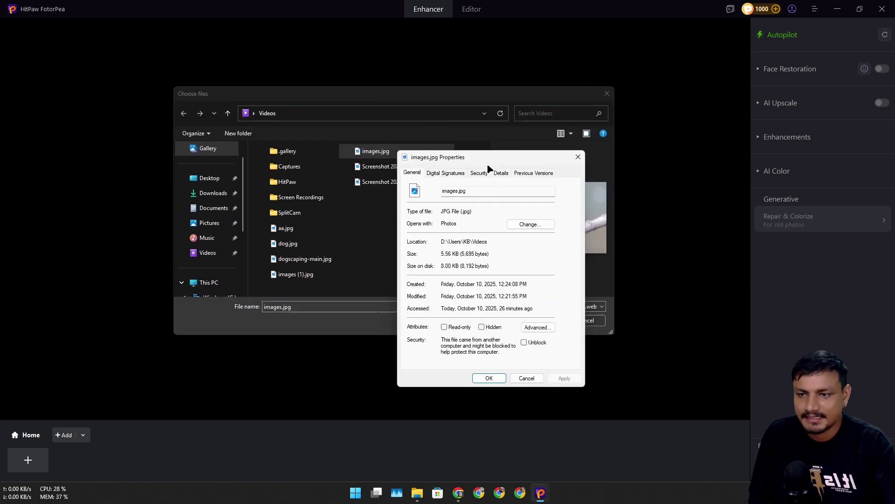
left_click(500, 173)
left_click_drag(466, 157, 381, 118)
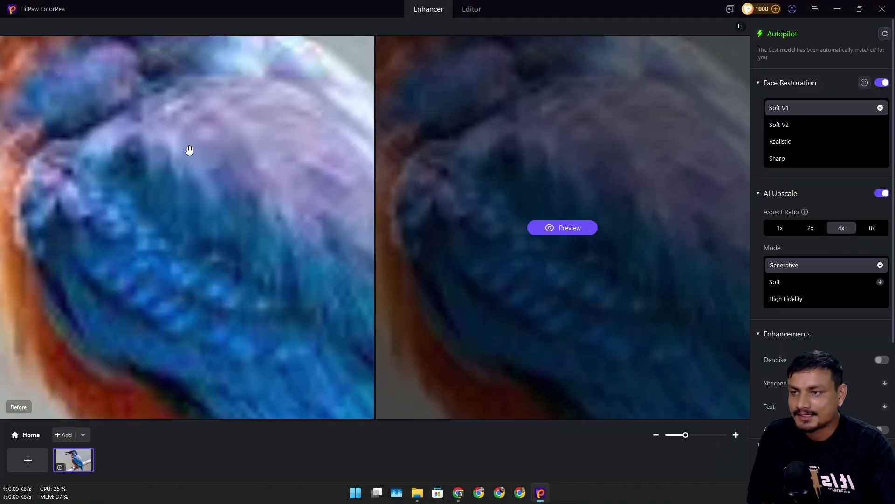
Render the 4x enhanced preview of the kingfisher and pan over the bird
scroll(256, 225, "down", 5)
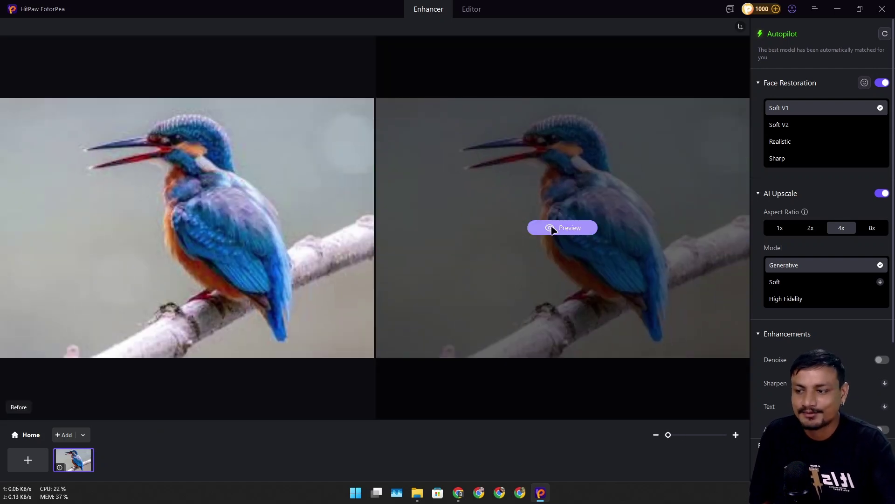
left_click(553, 229)
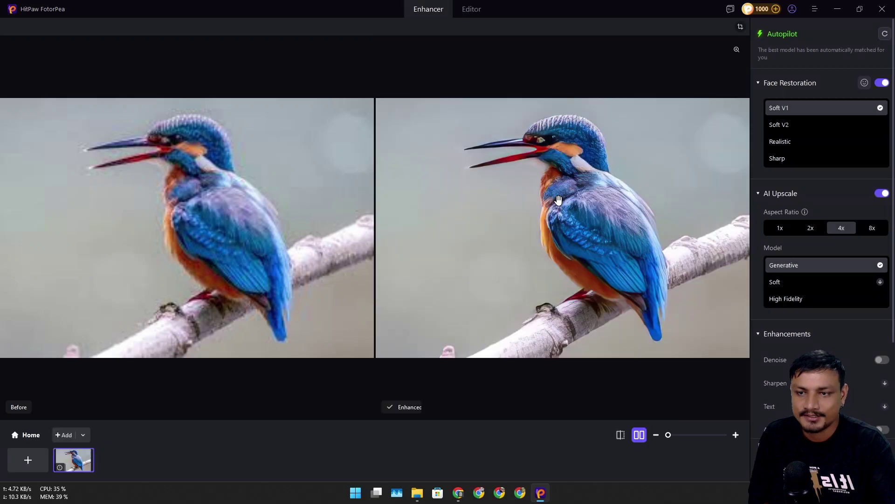
scroll(558, 200, "up", 2)
left_click_drag(472, 152, 472, 197)
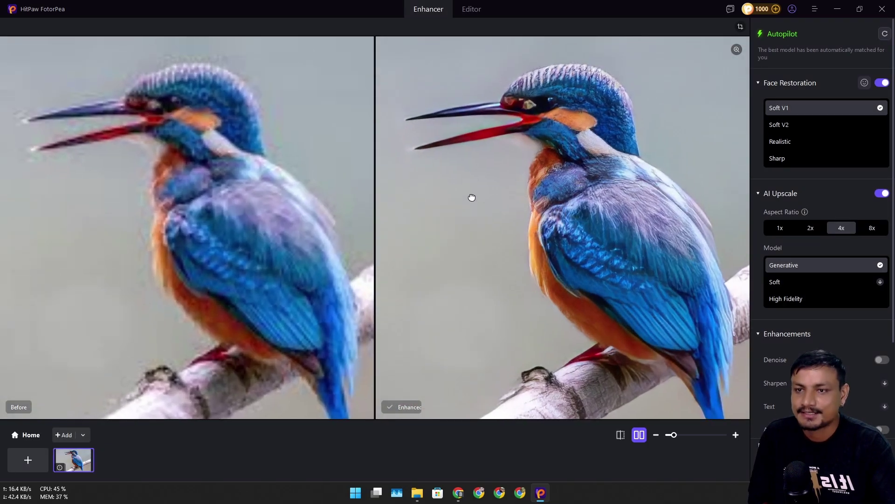
Preview the kingfisher at 8x, export it at 2152×1496, and open the output folder
left_click(872, 229)
left_click(544, 232)
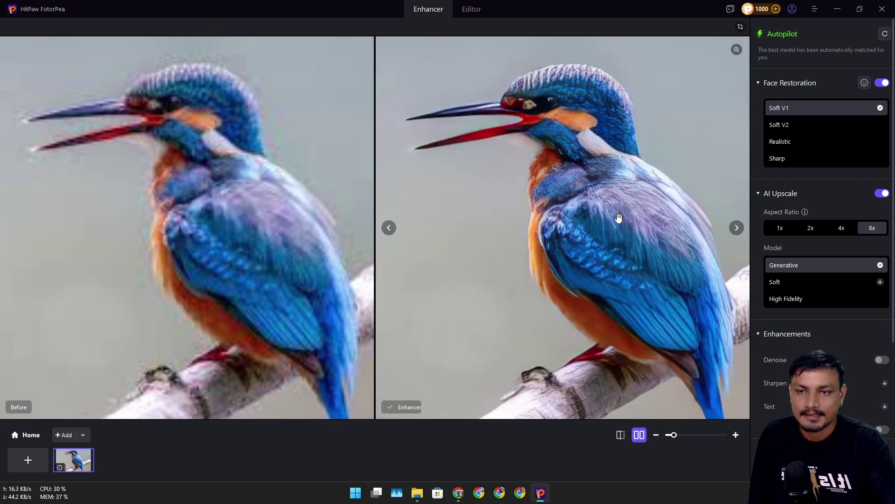
scroll(620, 216, "up", 3)
scroll(567, 151, "down", 3)
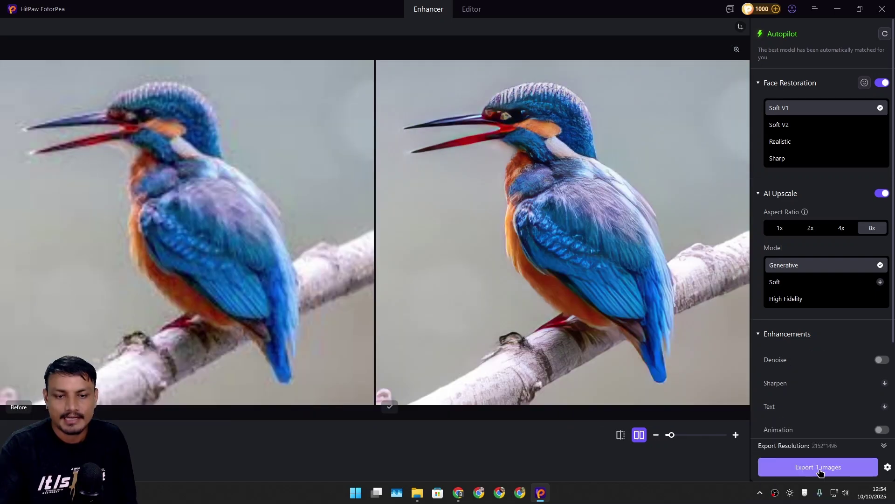
left_click(820, 467)
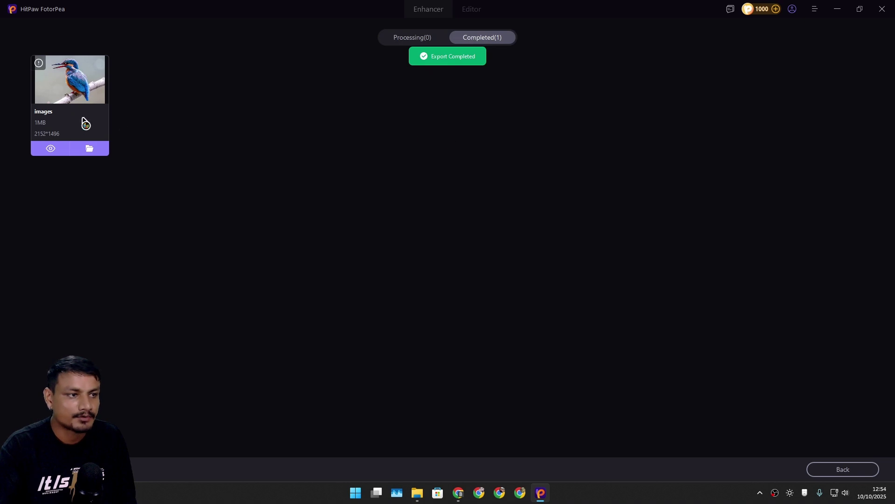
left_click(89, 148)
View images.jpg in Photos, zooming to 100% and back, and maximize the viewer
double_click(345, 205)
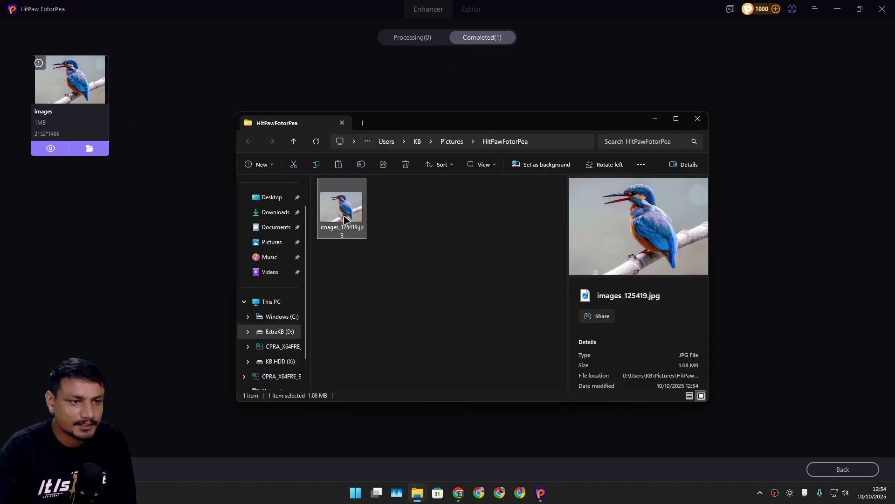
double_click(479, 206)
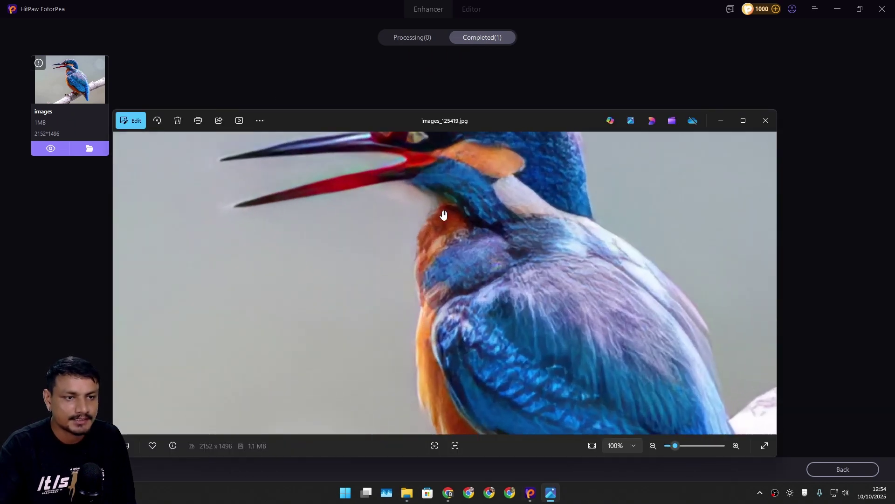
double_click(490, 213)
left_click(743, 121)
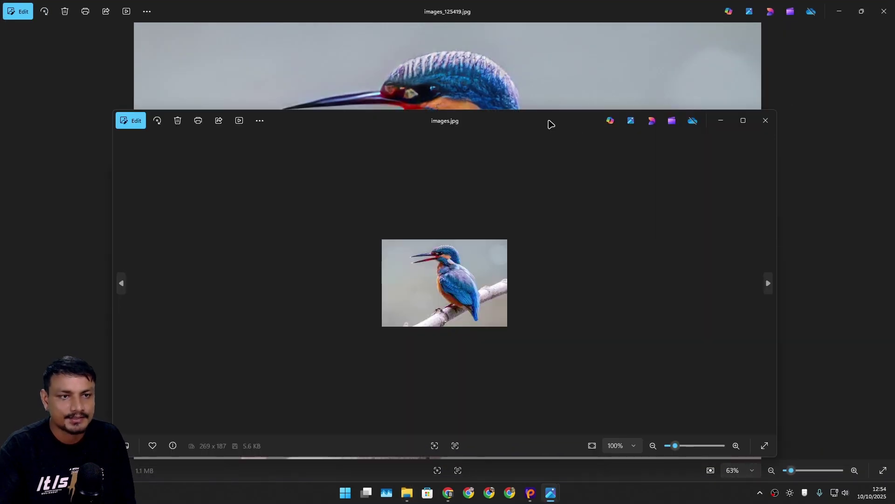
scroll(489, 269, "up", 5)
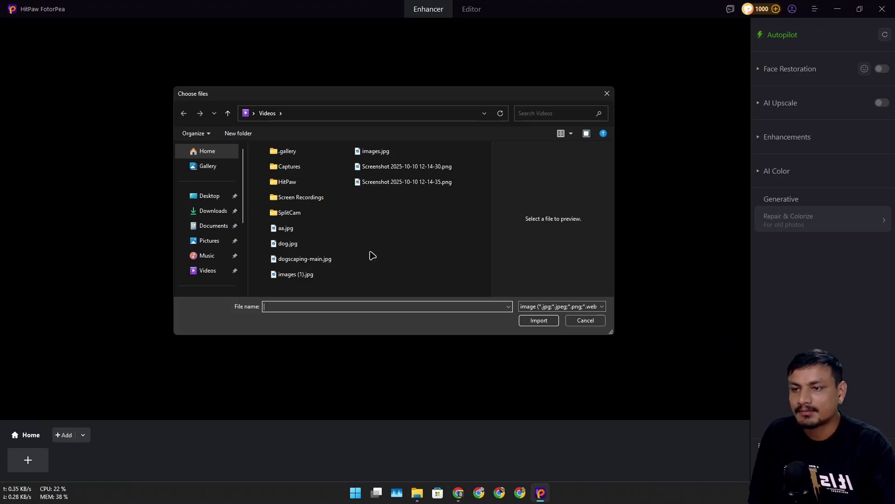
Select both Screenshot 2025-10-10 PNG files in Videos and import them
left_click(408, 182)
left_click(405, 167, "shift")
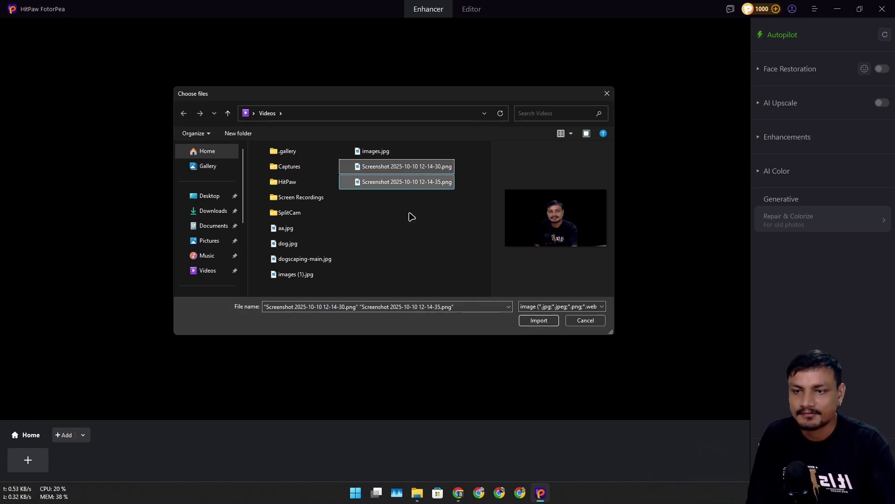
left_click(536, 321)
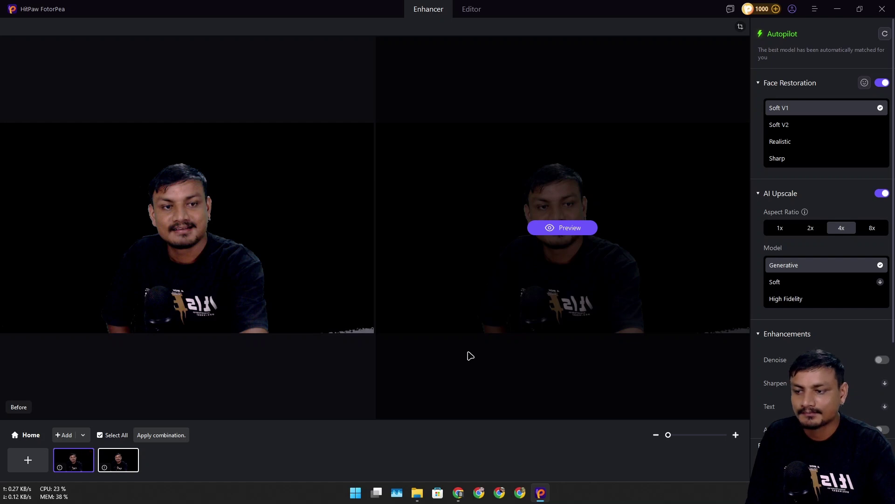
Render the Soft V1, 4x Generative portrait preview and zoom in to frame the face
left_click(563, 231)
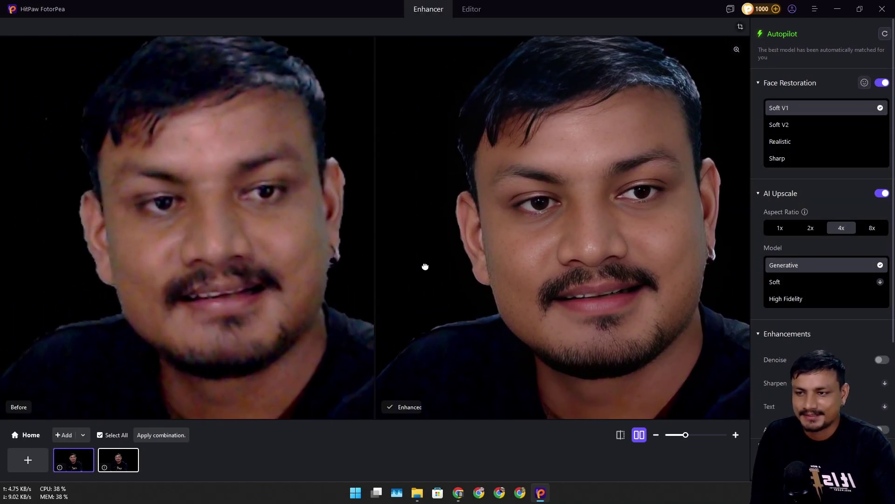
left_click_drag(425, 266, 432, 242)
scroll(561, 218, "down", 3)
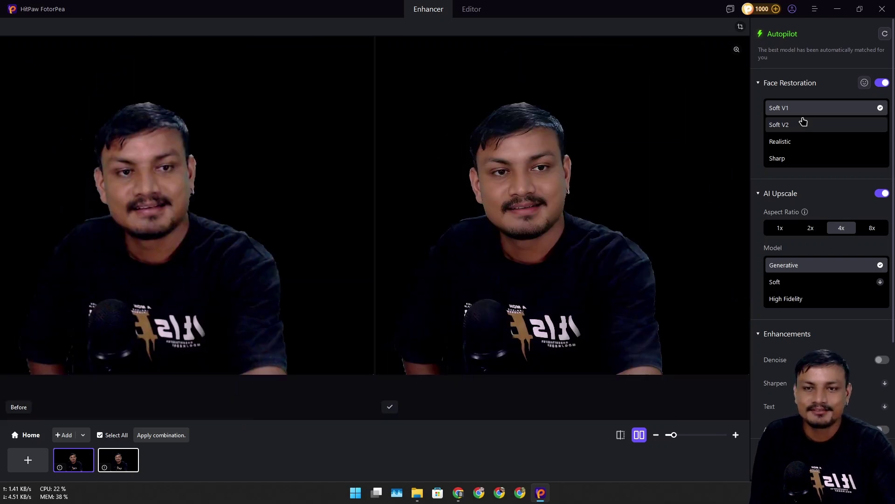
mouse_move(768, 90)
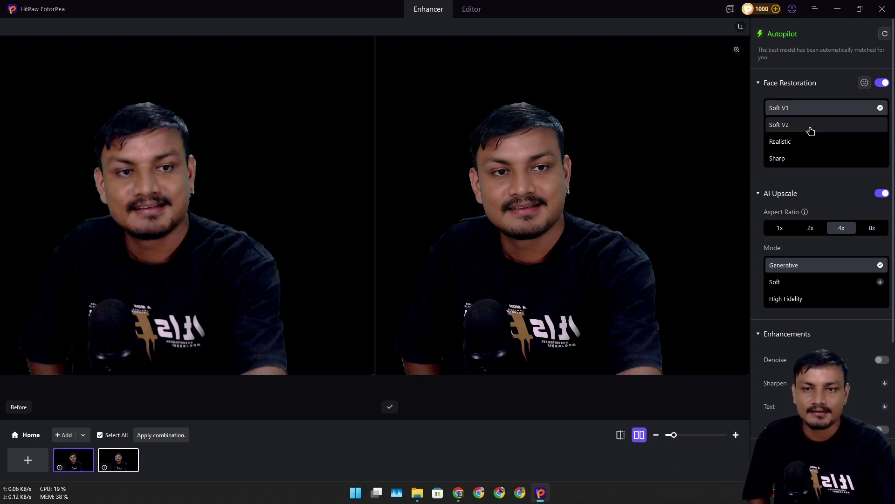
Preview the portrait with the Soft V2 face-restoration model
key("ctrl+plus")
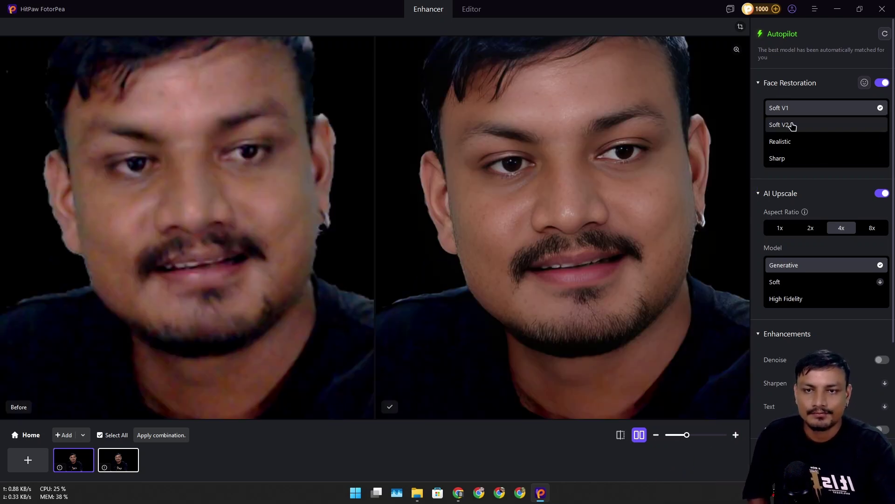
left_click(788, 125)
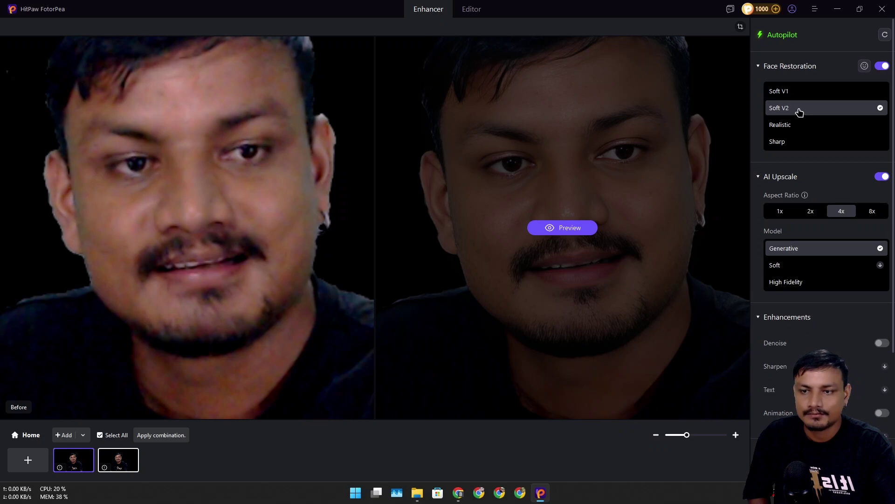
left_click(570, 228)
scroll(601, 172, "down", 2)
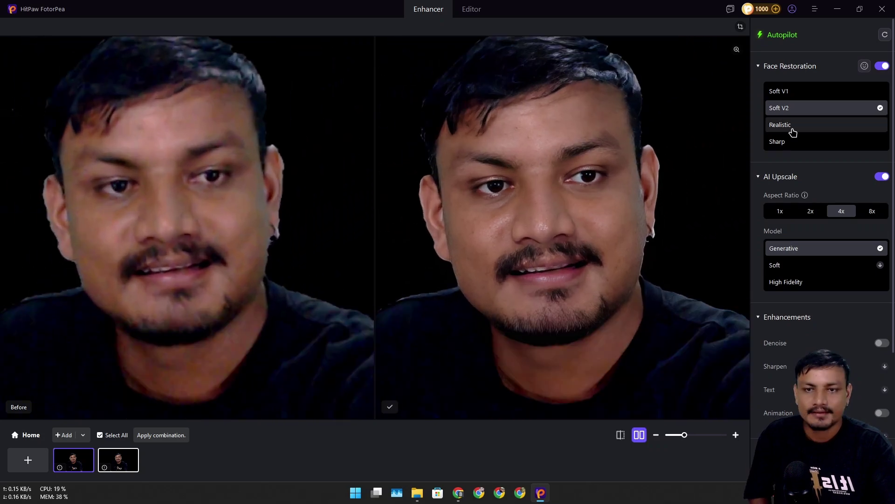
Preview the portrait with the Realistic face-restoration model and recentre the face
left_click(792, 127)
left_click(566, 226)
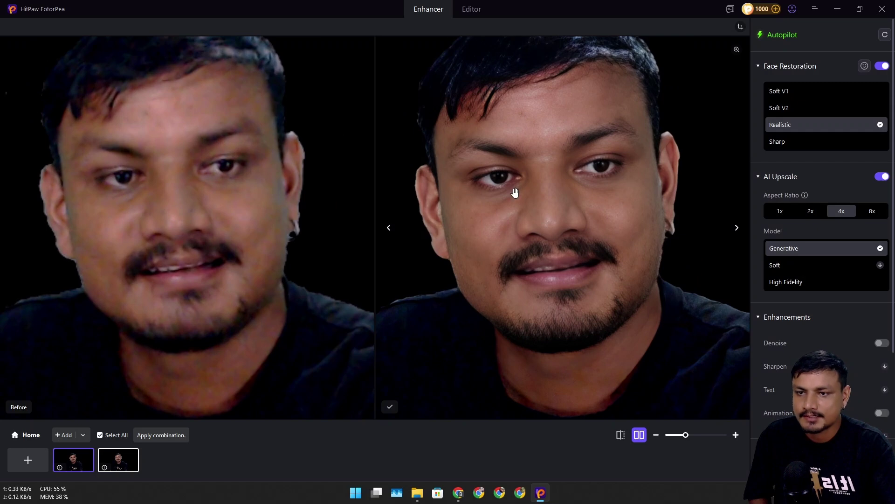
left_click_drag(515, 194, 498, 208)
scroll(530, 201, "down", 2)
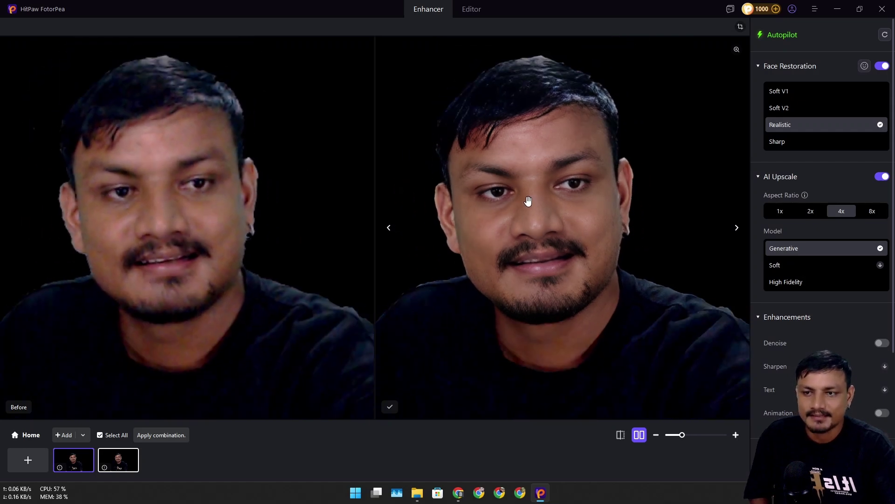
mouse_move(238, 232)
left_mouse_down()
mouse_move(260, 230)
mouse_move(247, 230)
left_mouse_up()
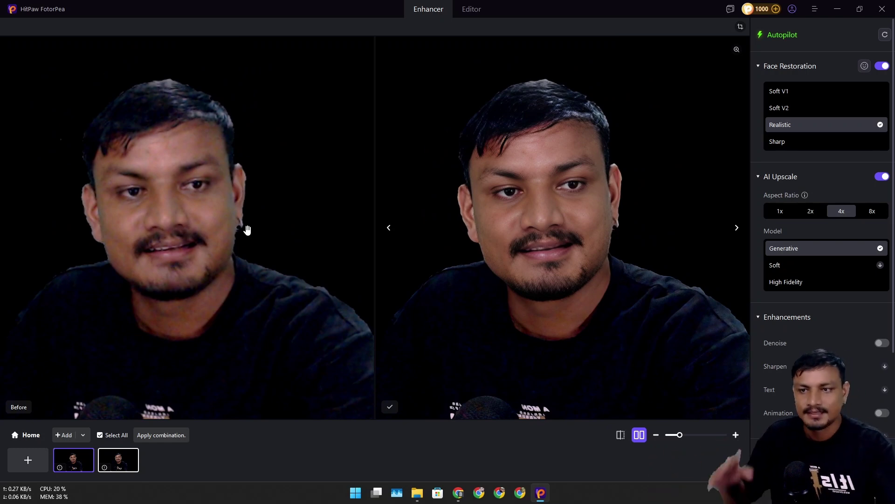
Preview the portrait with the Sharp model, leaving Autopilot to restore Soft V1
left_click(811, 148)
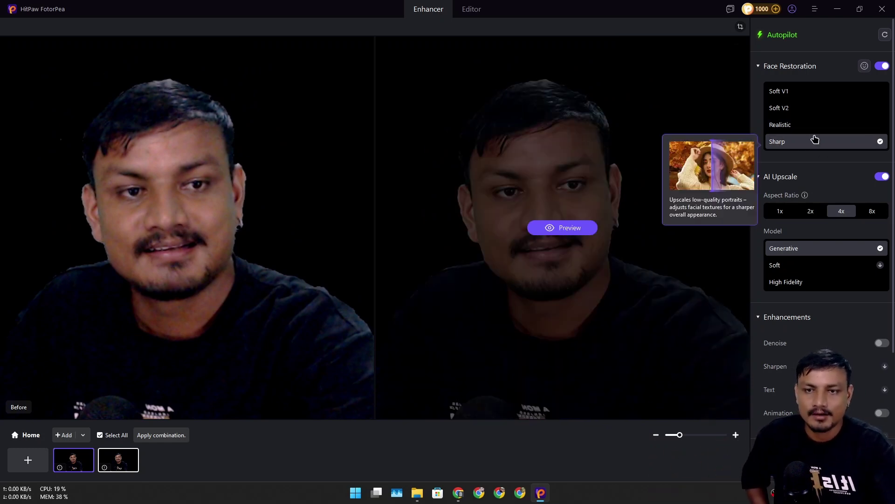
mouse_move(798, 149)
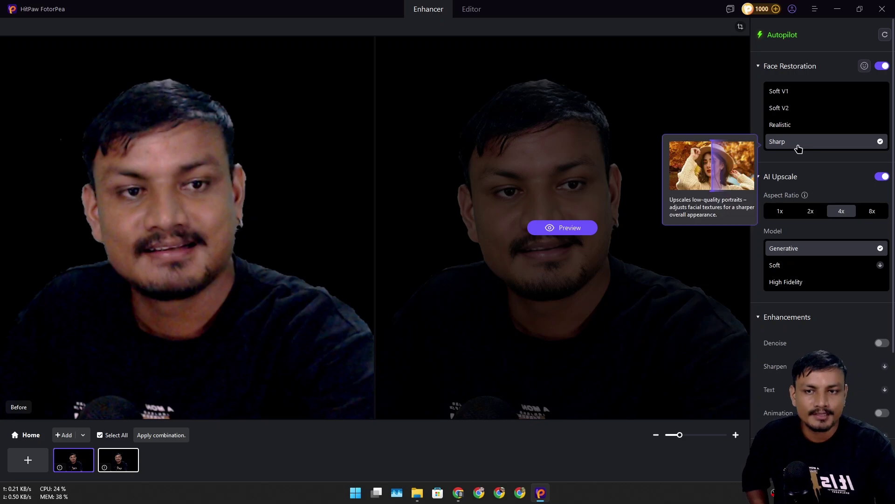
scroll(476, 289, "up", 1)
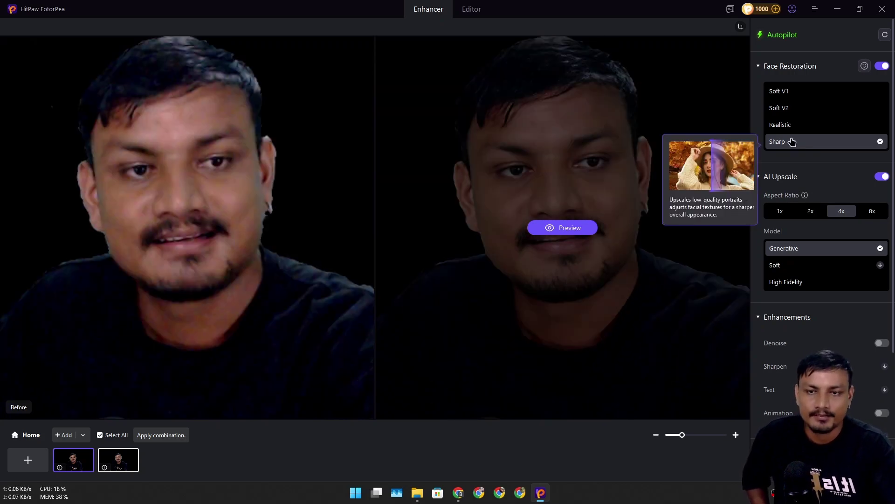
left_click(559, 232)
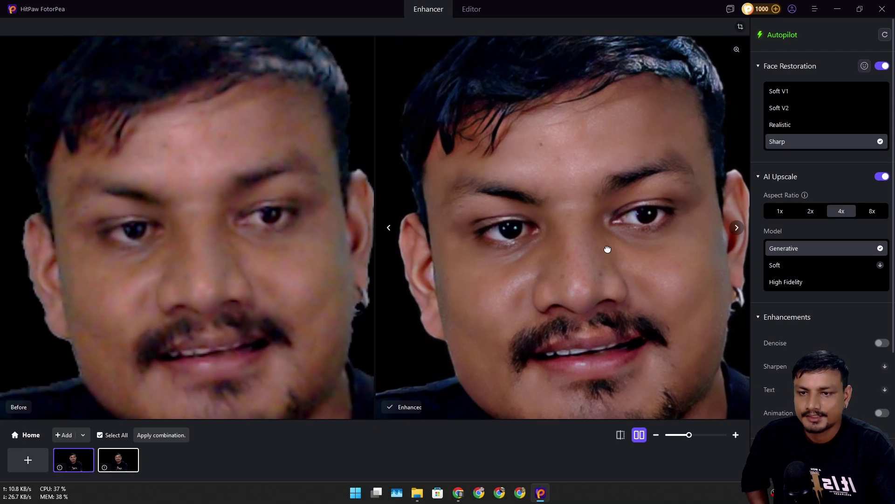
scroll(603, 206, "up", 2)
scroll(599, 187, "down", 3)
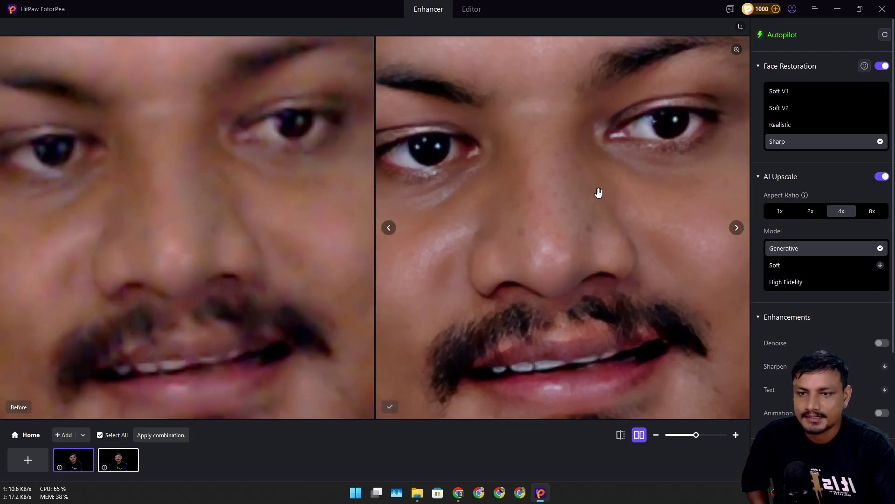
scroll(623, 259, "up", 1)
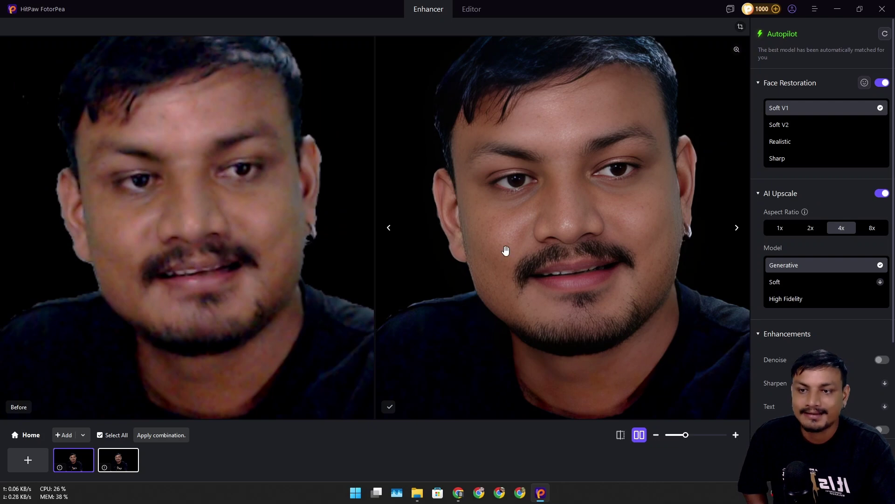
scroll(503, 252, "up", 1)
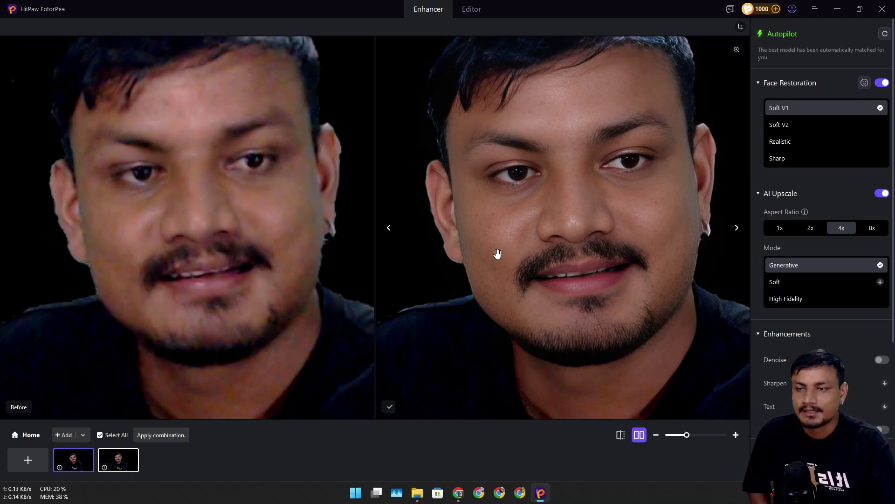
scroll(500, 253, "up", 5)
left_click_drag(516, 266, 672, 311)
left_click_drag(573, 241, 598, 263)
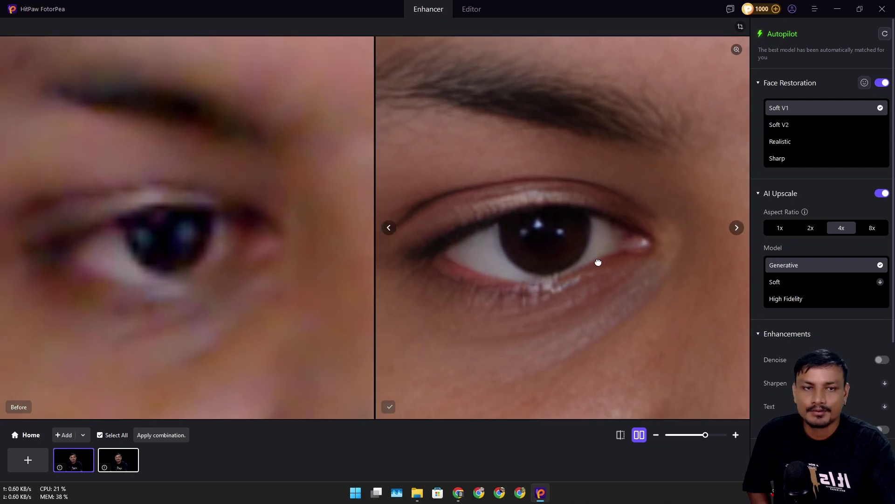
scroll(486, 240, "down", 3)
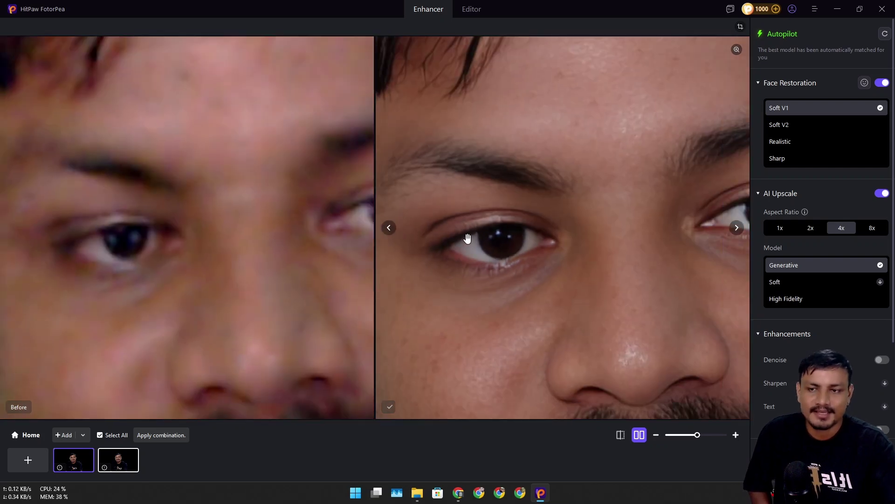
scroll(487, 210, "down", 3)
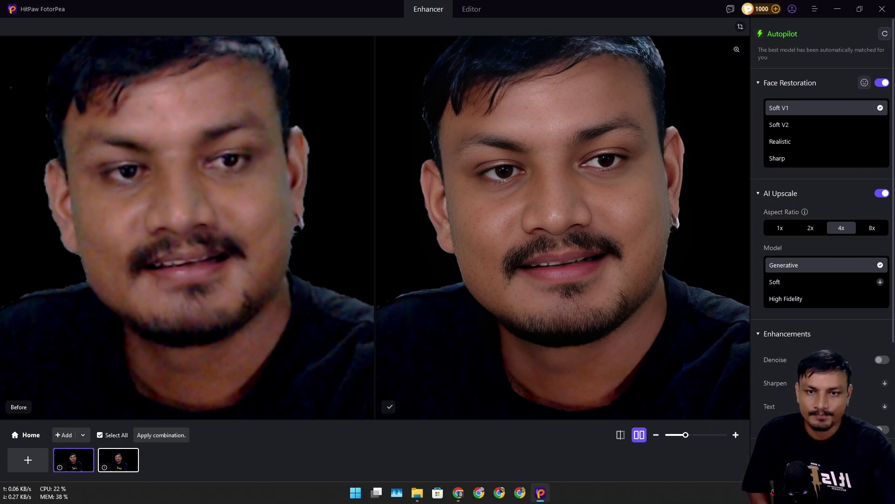
Switch the portrait upscale to 8x, render the preview, and zoom in on the eye
left_click(872, 228)
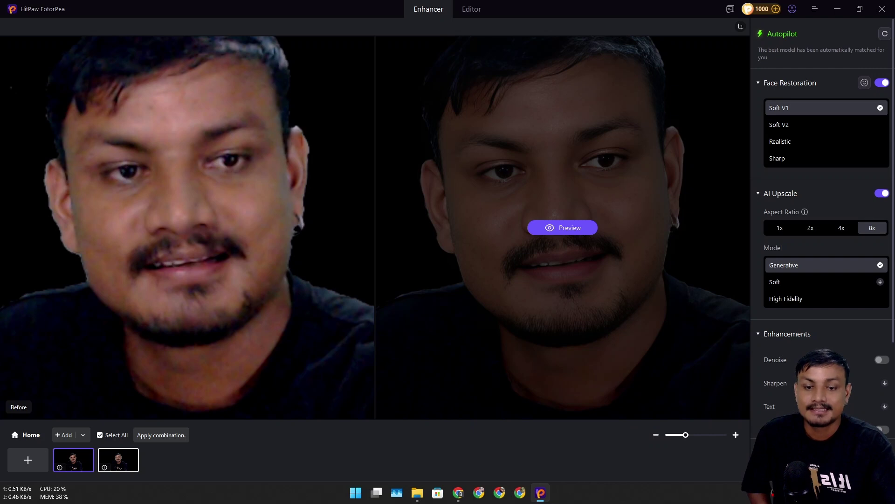
left_click(562, 229)
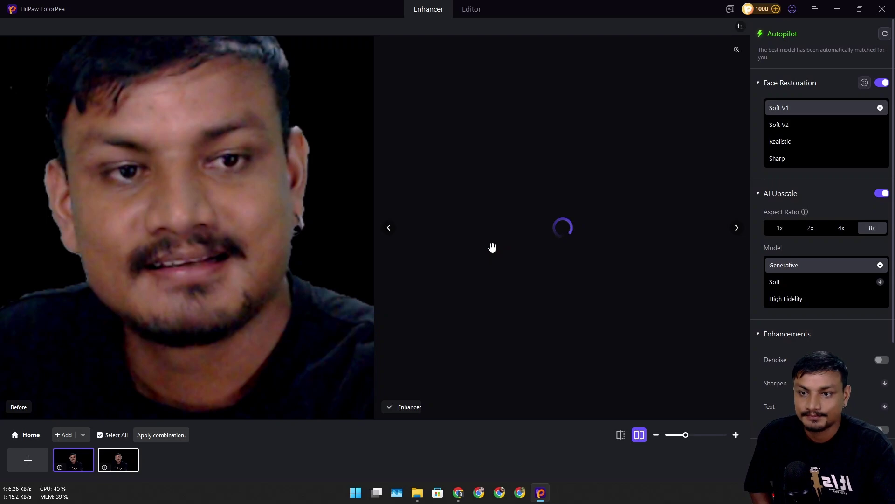
scroll(493, 247, "up", 8)
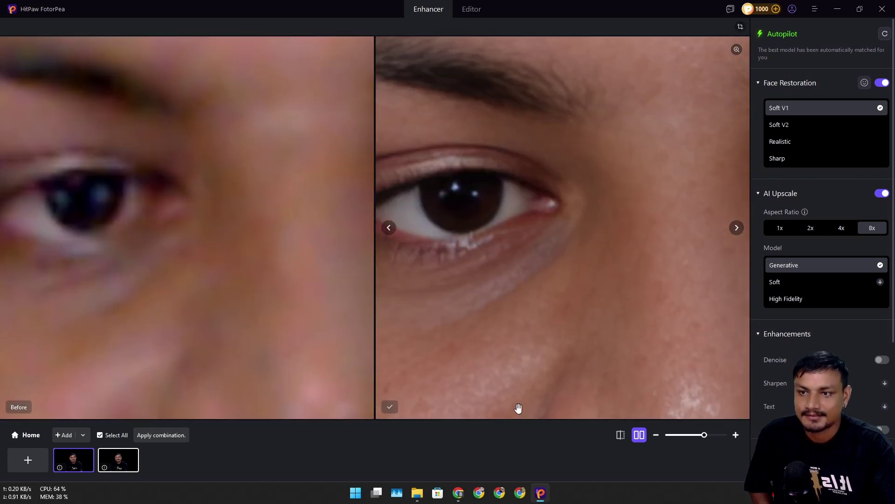
scroll(500, 275, "up", 5)
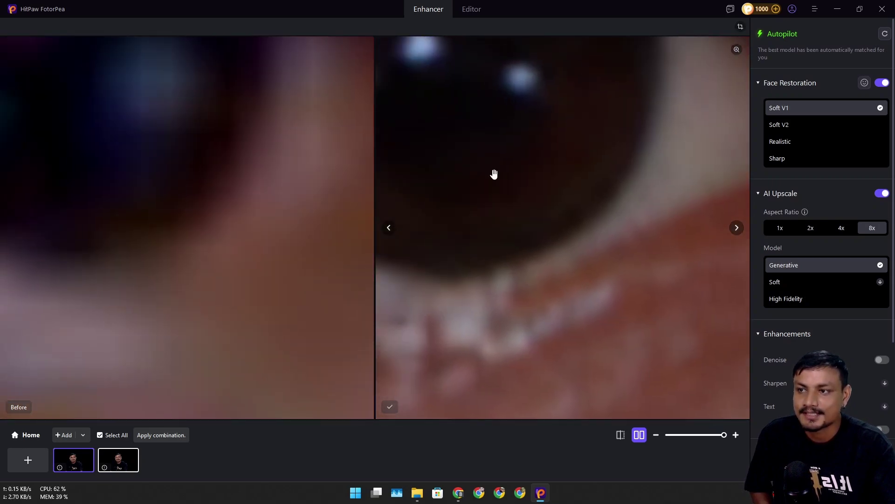
left_click_drag(484, 161, 608, 270)
scroll(592, 265, "up", 1)
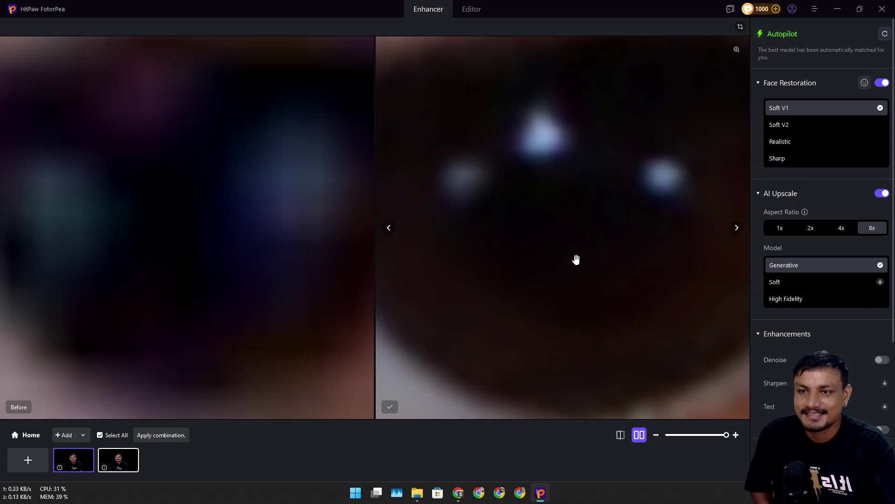
Open the output folder holding the exported 5120x2880 and 10240x5760 portraits
scroll(568, 240, "down", 10)
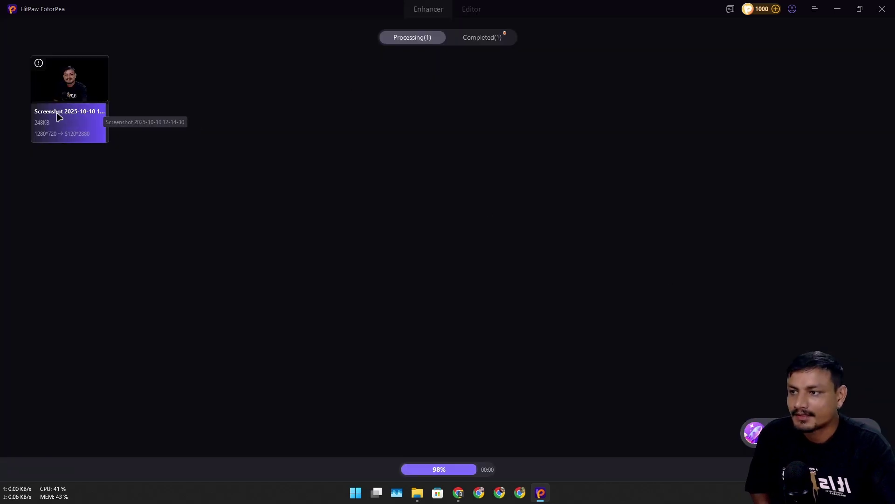
left_click(483, 42)
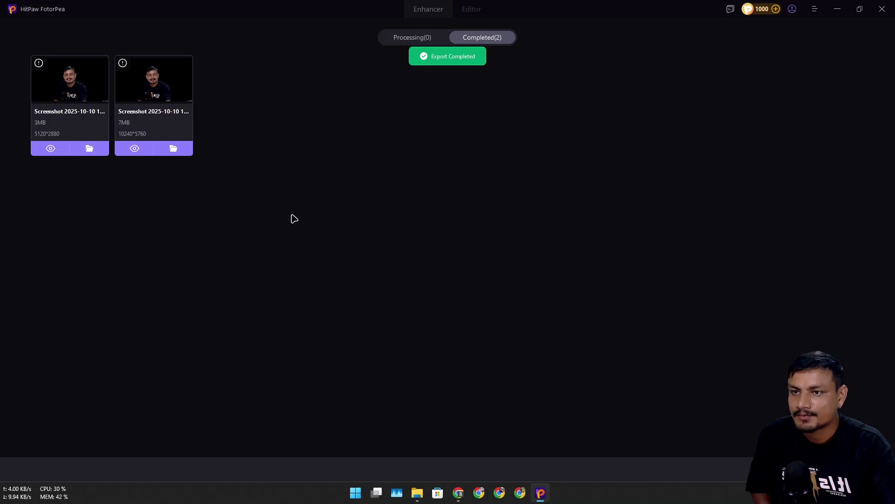
left_click(171, 148)
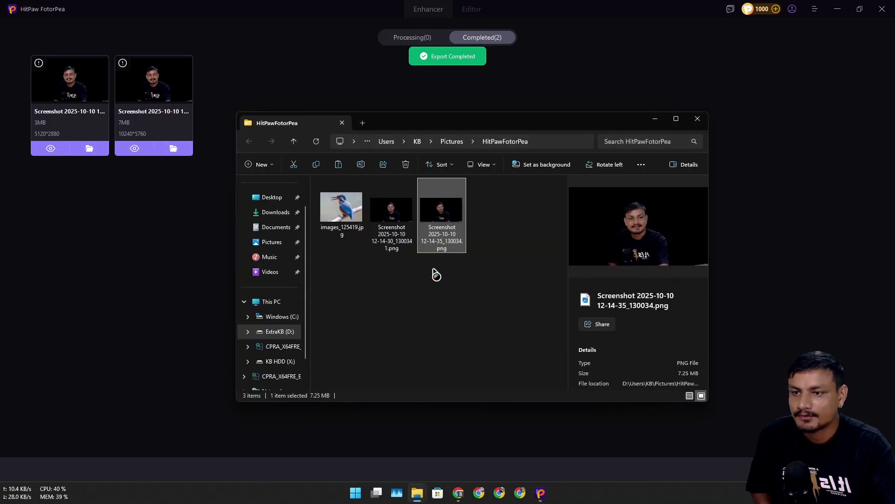
Open the exported 5120x2880 portrait in Photos and zoom in on the eyes and nose
left_click(436, 282)
double_click(399, 226)
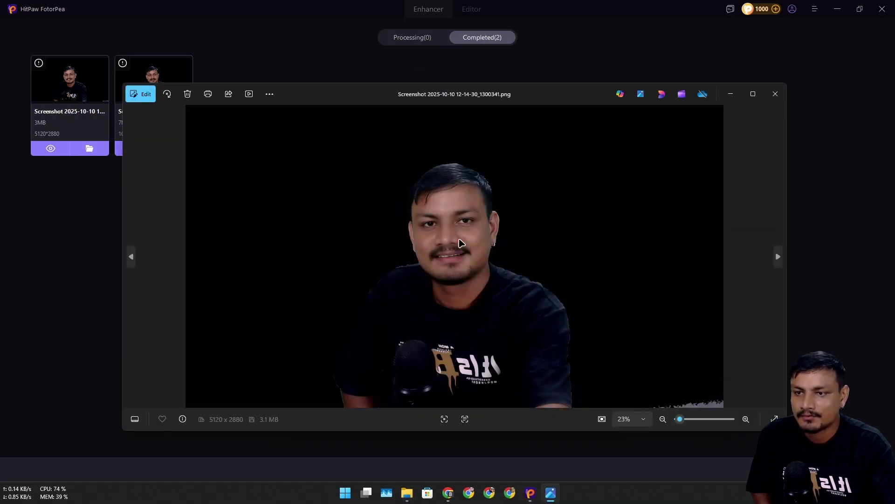
scroll(461, 243, "up", 8)
left_click_drag(473, 168, 617, 256)
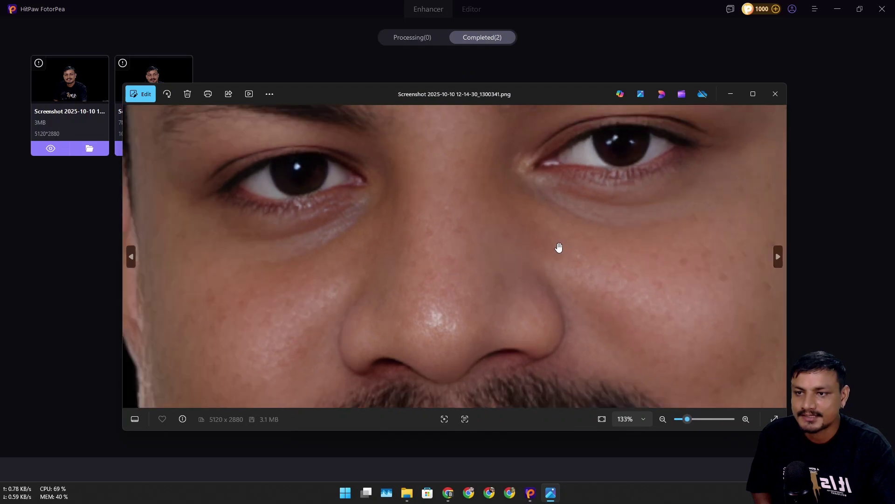
scroll(557, 245, "up", 6)
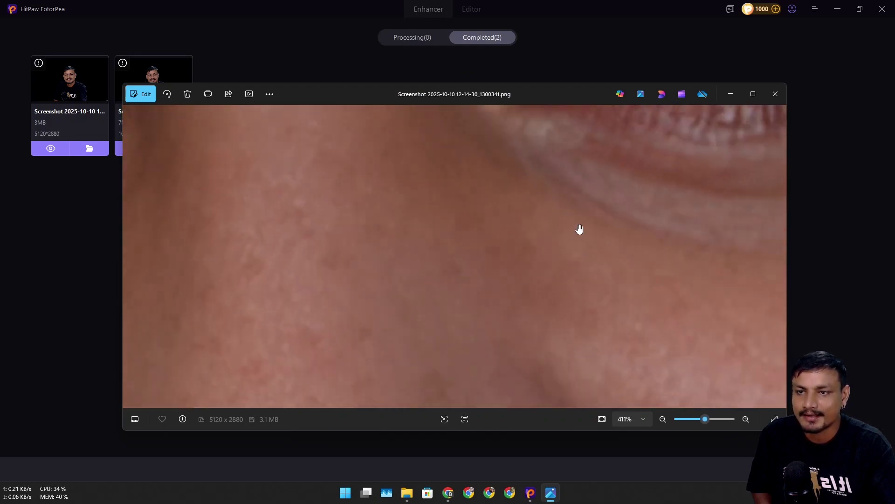
scroll(580, 229, "down", 5)
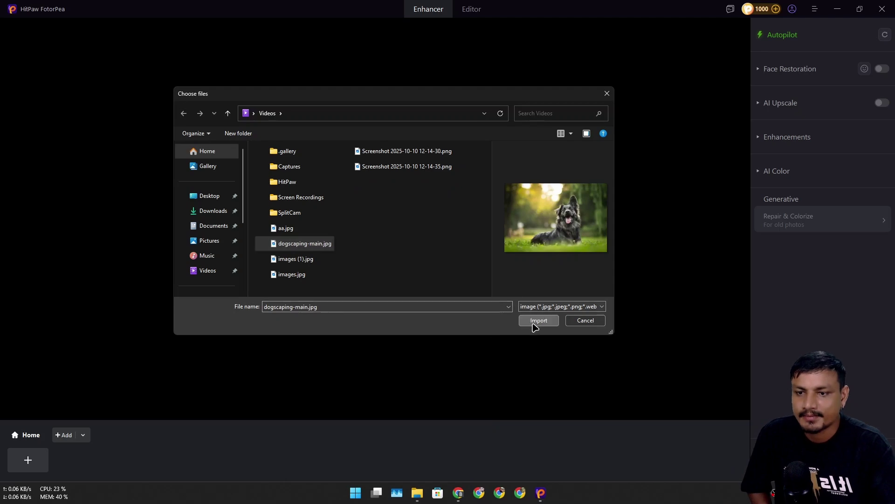
Import the dog photo and preview its enhancement with Face Restoration turned off
left_click(539, 321)
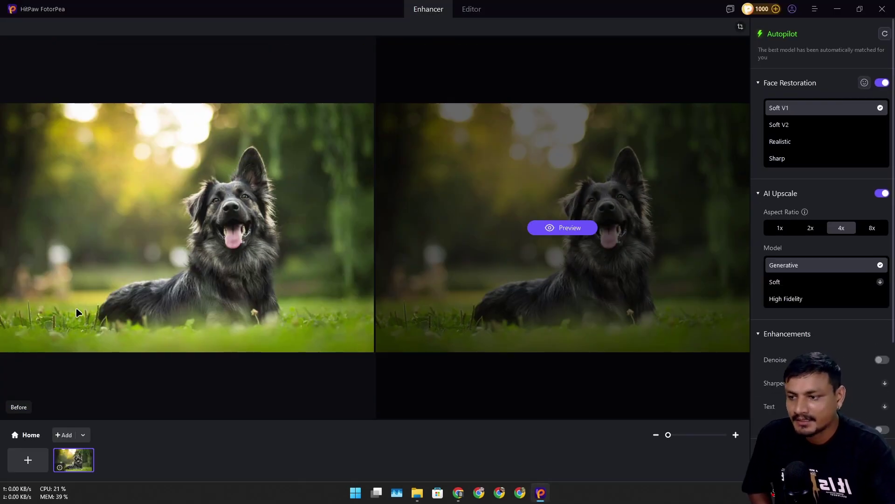
scroll(178, 282, "up", 5)
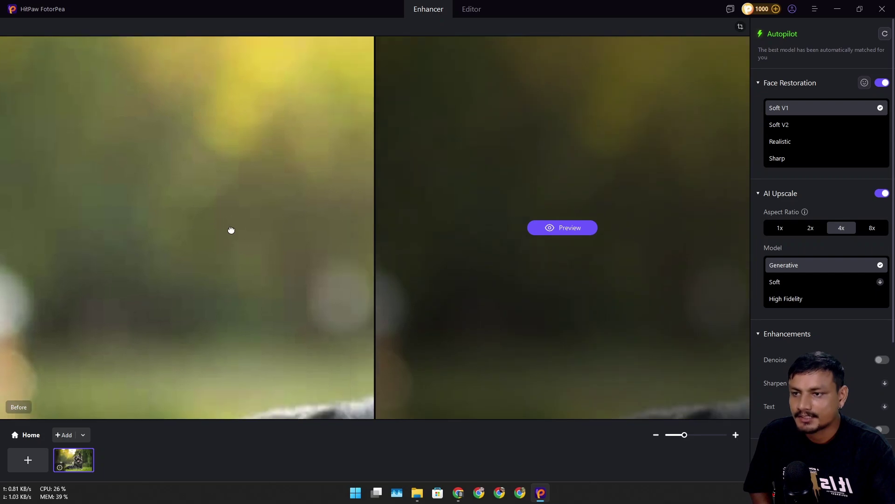
scroll(161, 215, "down", 4)
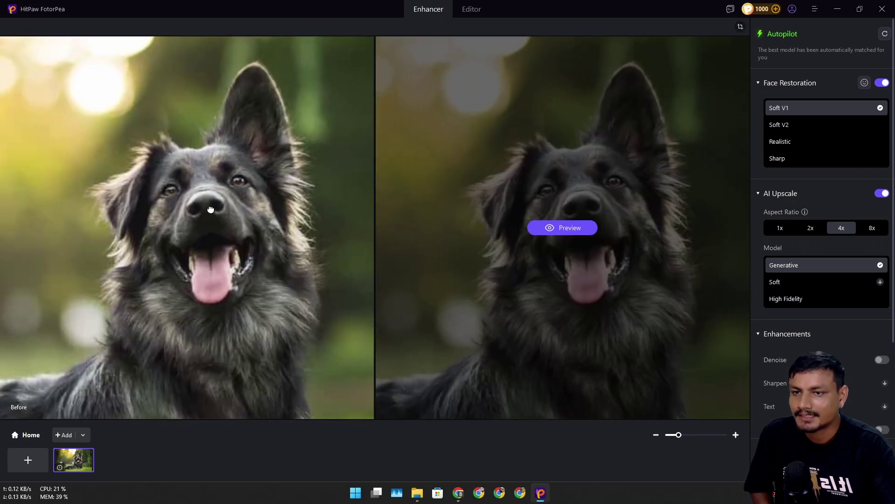
scroll(229, 198, "down", 2)
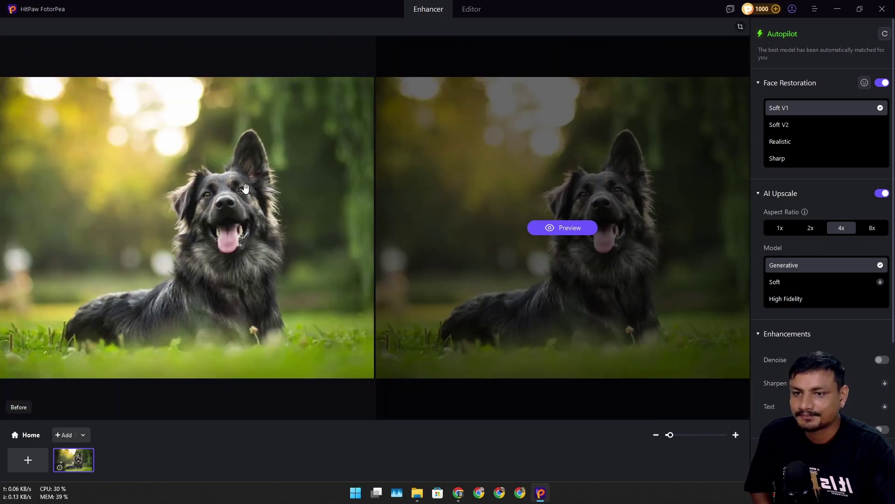
left_click(570, 227)
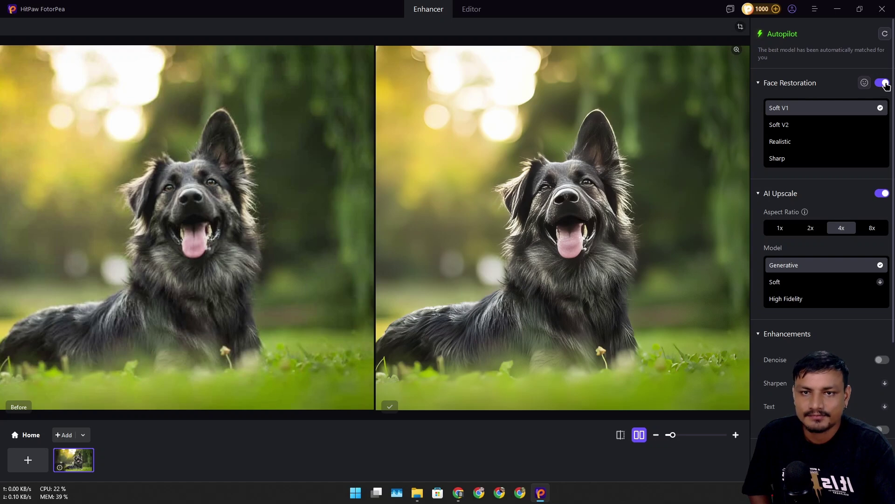
left_click(882, 83)
left_click(569, 227)
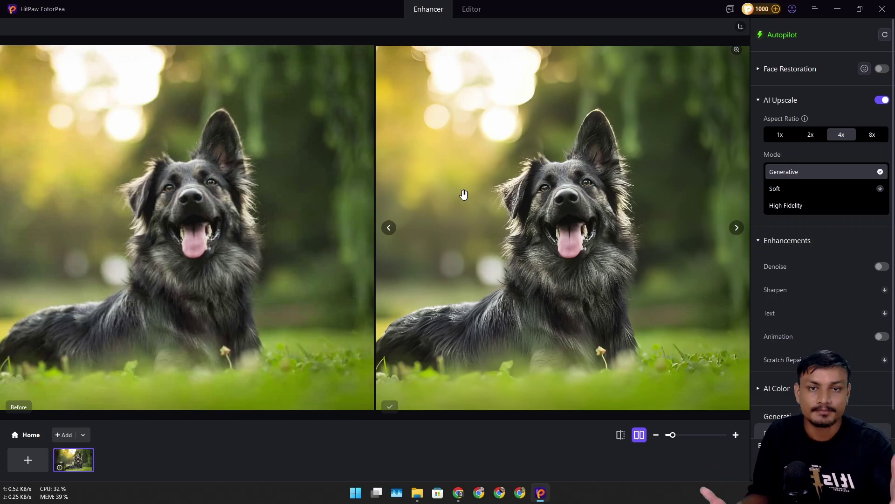
Compare the enhanced dog against the original in split before/after view
scroll(488, 283, "up", 6)
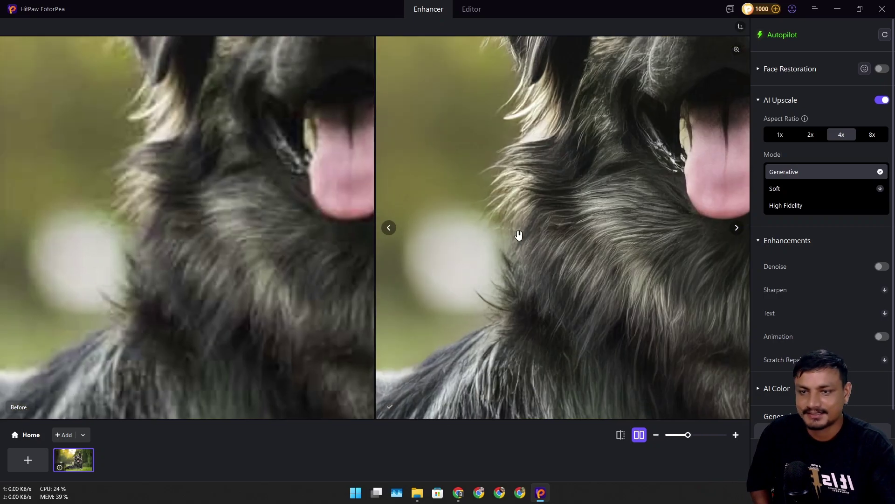
scroll(518, 235, "down", 5)
scroll(462, 214, "up", 3)
scroll(522, 182, "down", 2)
scroll(522, 182, "down", 3)
left_click(621, 435)
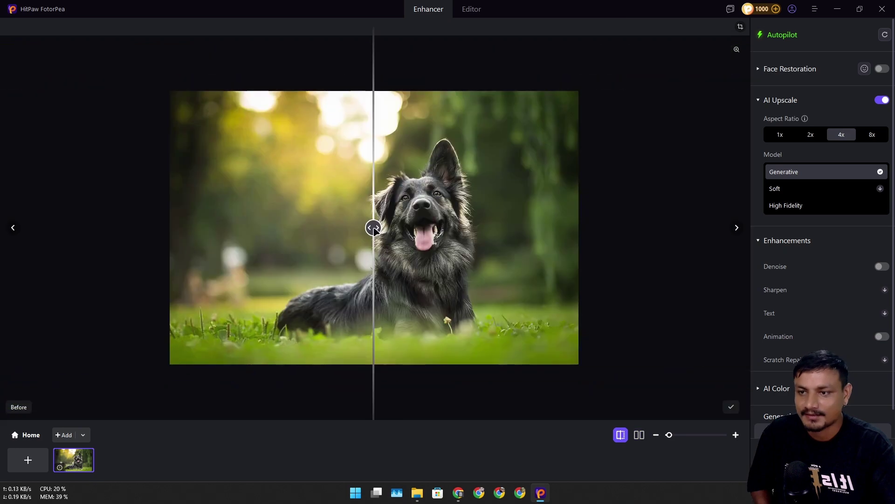
left_click_drag(372, 228, 384, 320)
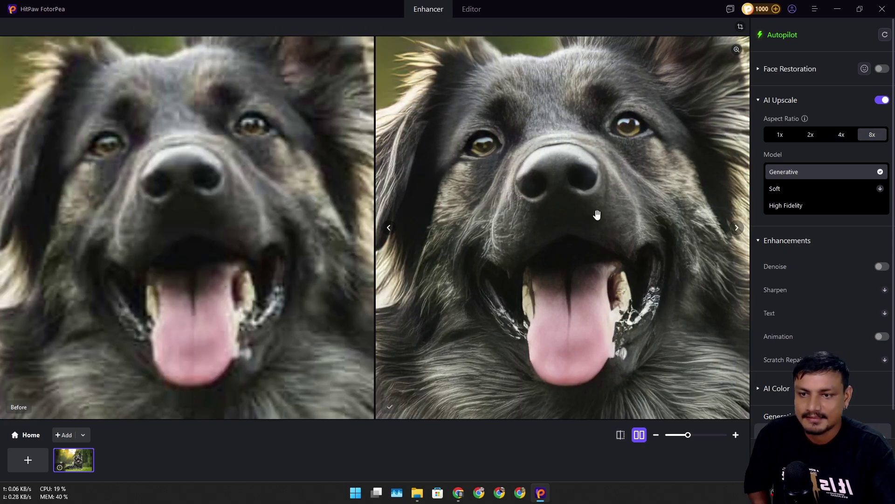
scroll(595, 214, "up", 1)
scroll(590, 212, "down", 1)
scroll(590, 211, "down", 3)
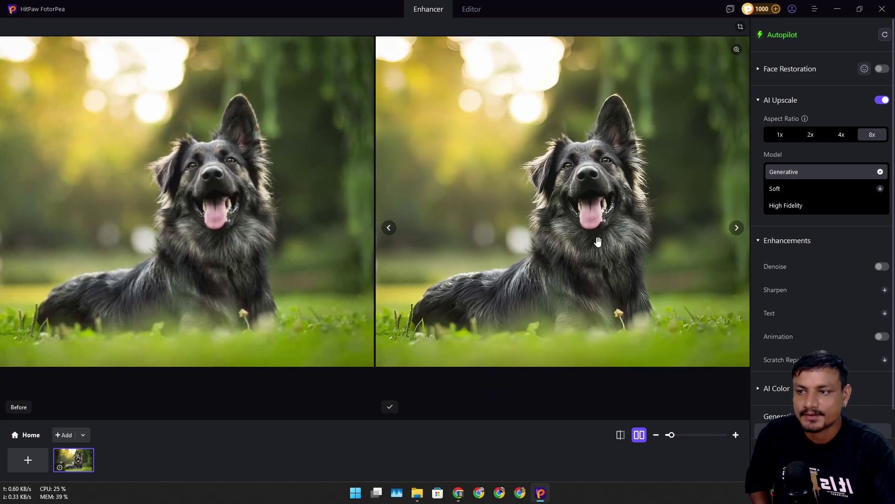
Replace the dog photo with images (1).jpg and preview the enhanced bird
left_click(88, 453)
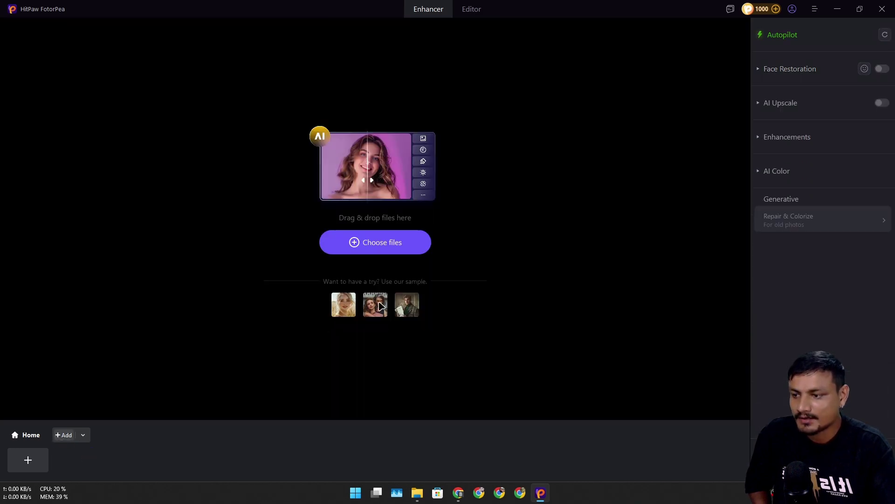
left_click(422, 242)
left_click(298, 259)
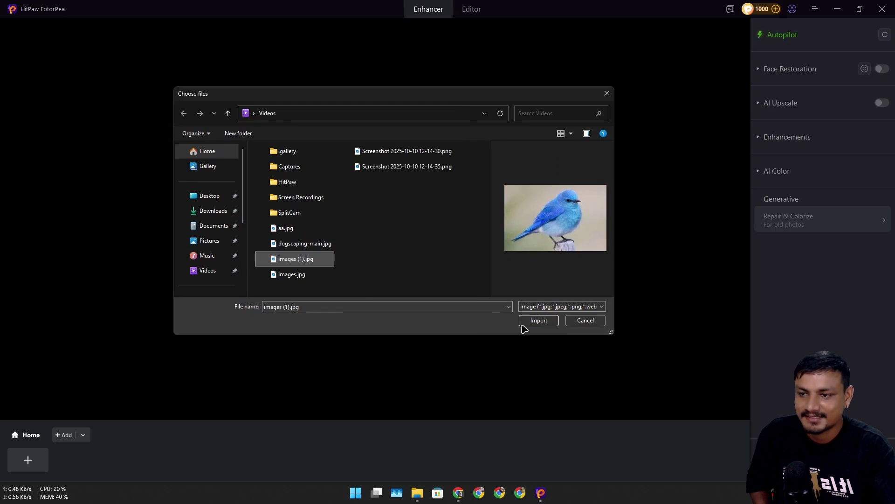
left_click(539, 321)
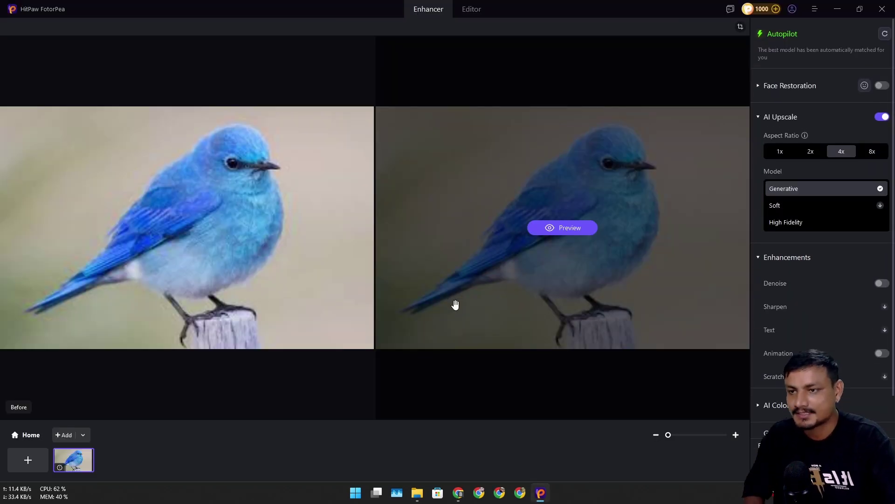
left_click(567, 233)
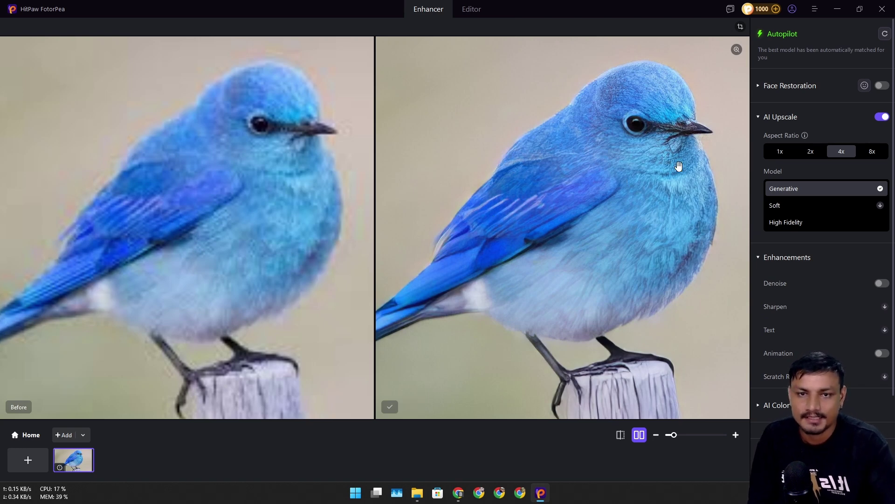
Set the upscale ratio to 8x, re-render the preview, and inspect the bird's head
left_click(873, 152)
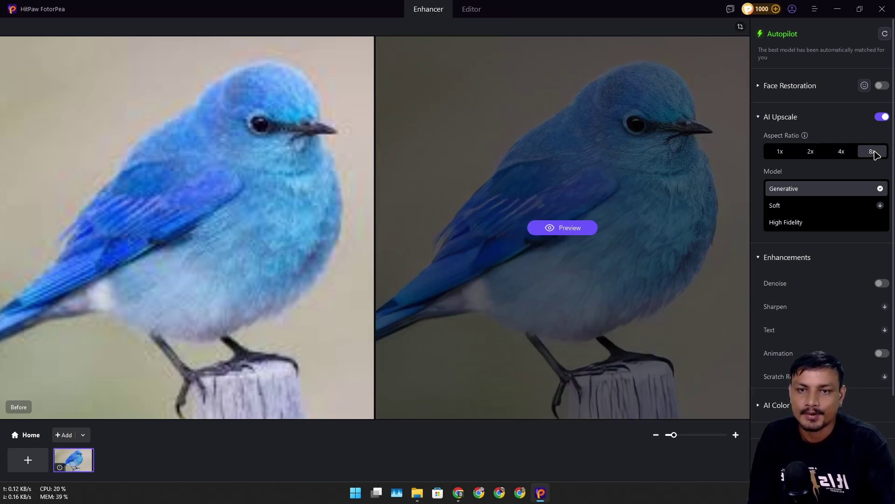
left_click(569, 230)
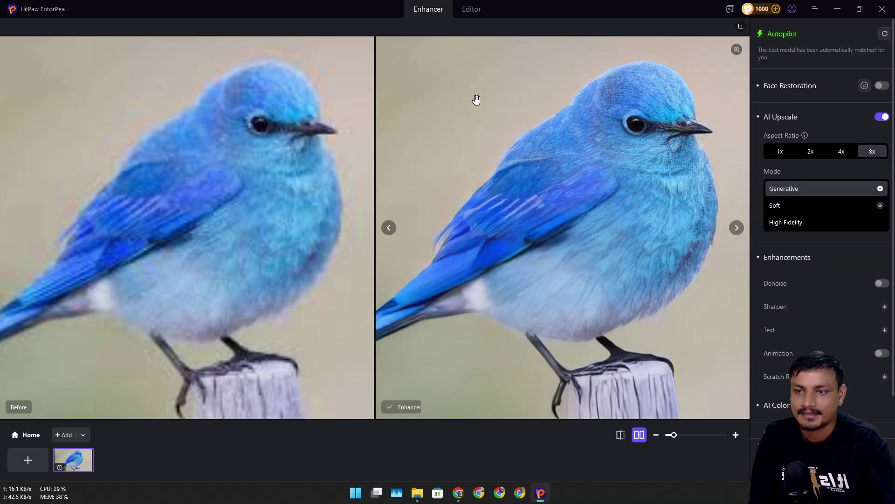
scroll(573, 225, "up", 3)
left_click_drag(634, 194, 546, 323)
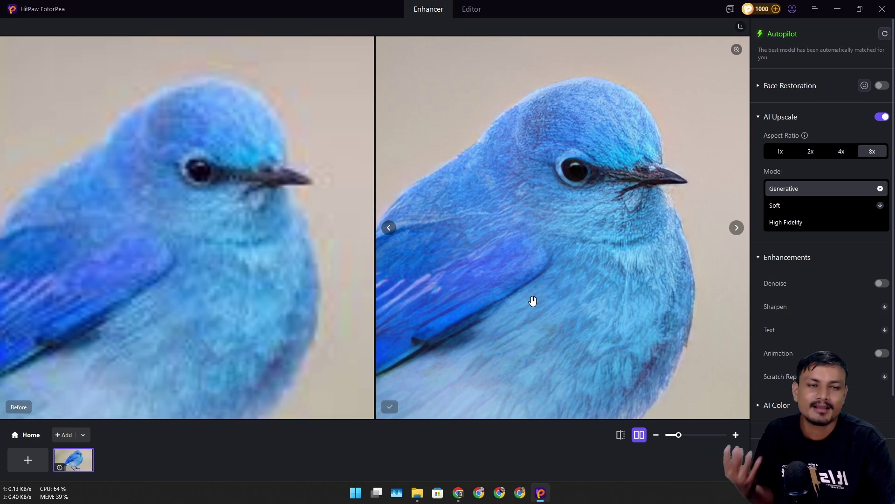
scroll(511, 261, "up", 2)
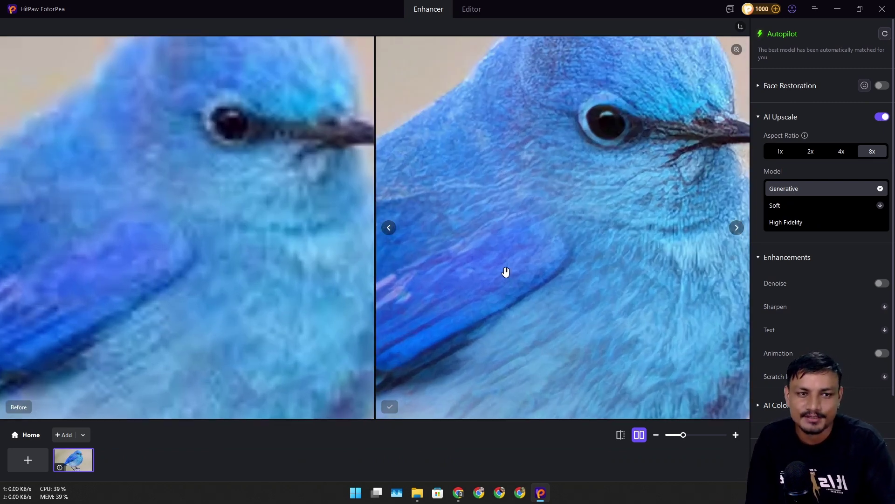
scroll(562, 210, "down", 4)
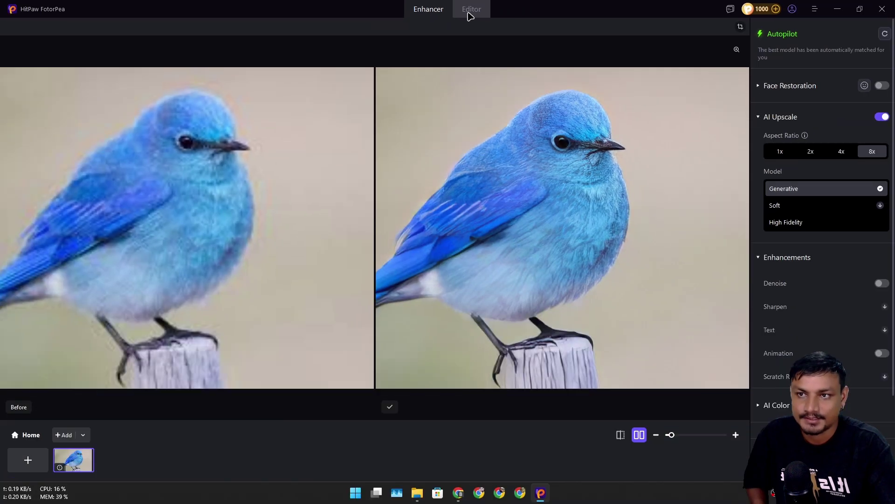
Load the latest enhanced bird result into the Editor and apply BG Remover
left_click(494, 24)
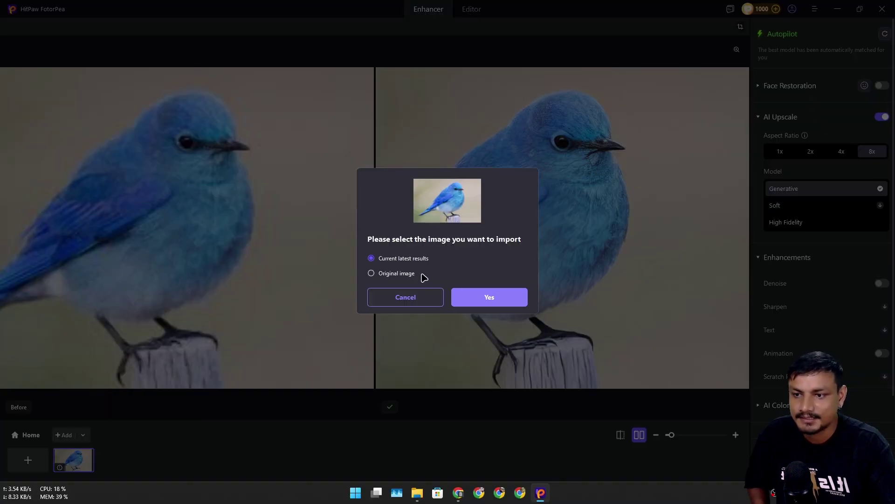
left_click(472, 294)
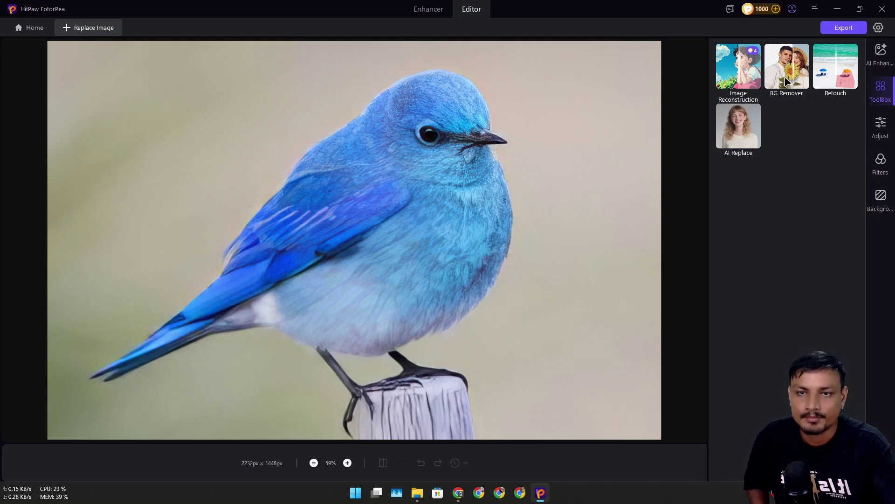
left_click(787, 76)
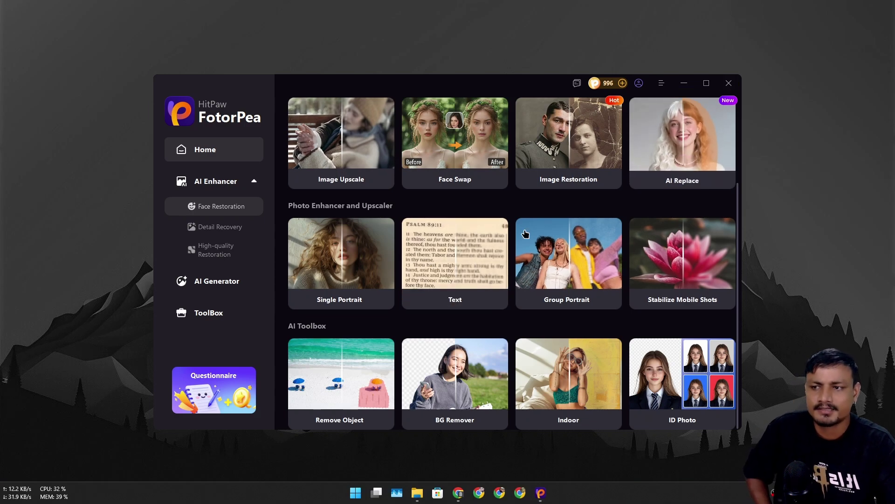
Scroll up the Home screen to the top of the feature list
scroll(480, 267, "up", 3)
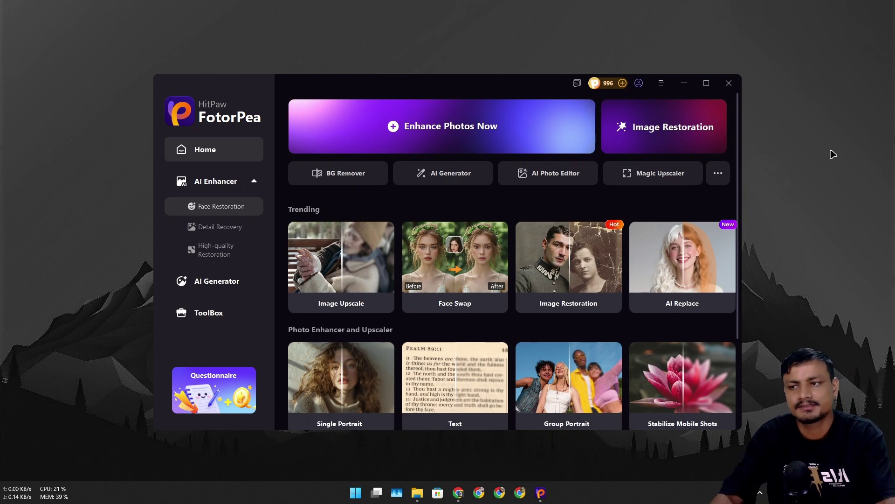